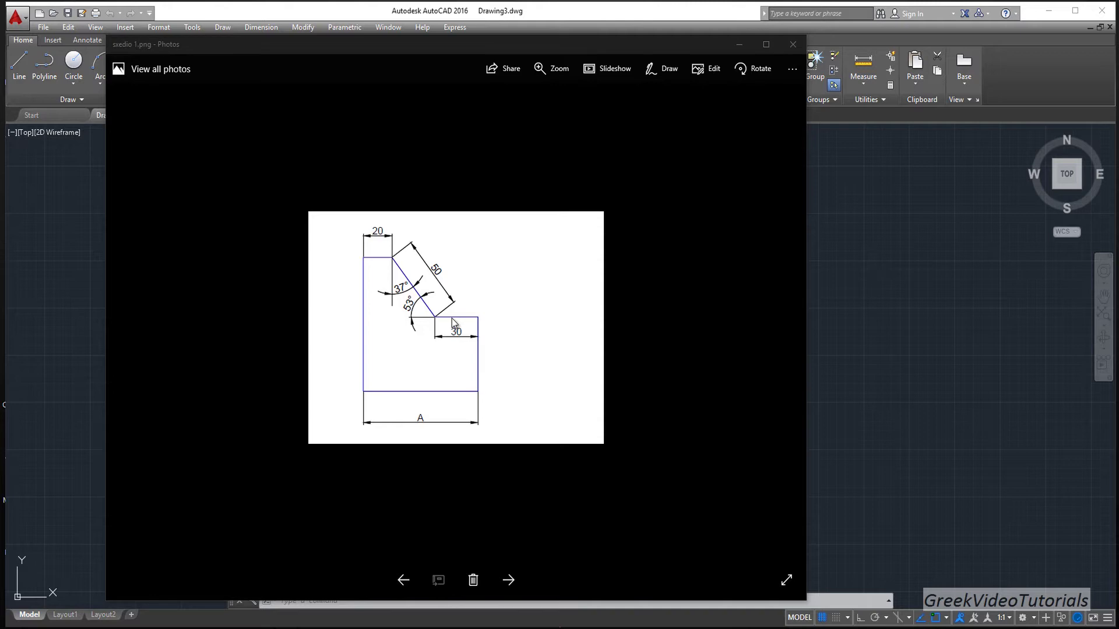
Drag the Photos reference-sketch window off the empty AutoCAD drawing area.
click(223, 50)
drag(223, 54, 354, 28)
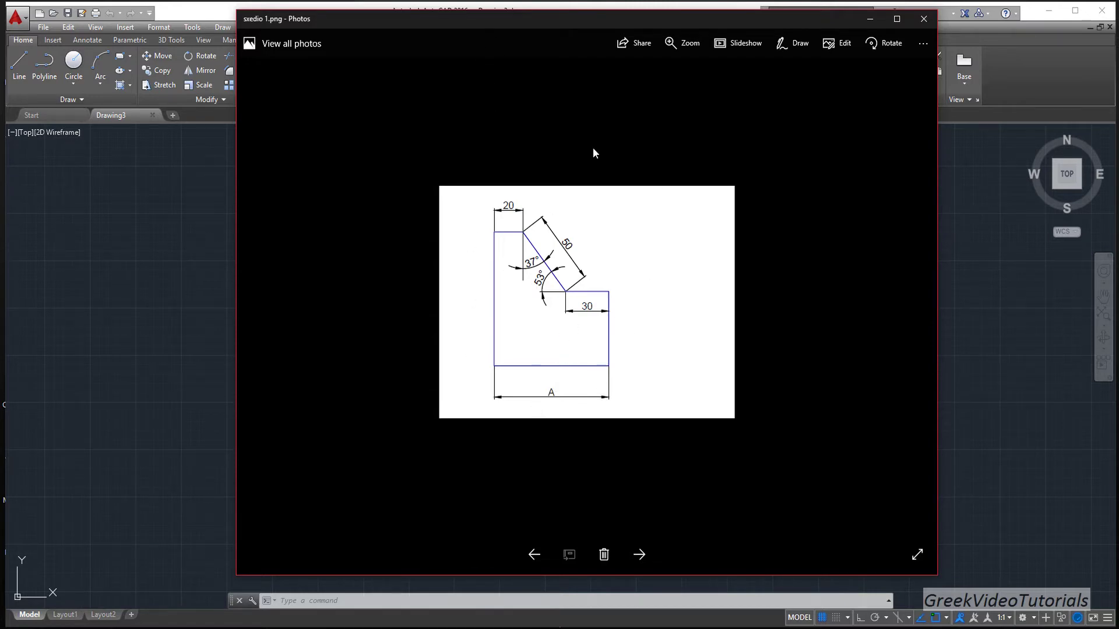
drag(474, 65, 669, 51)
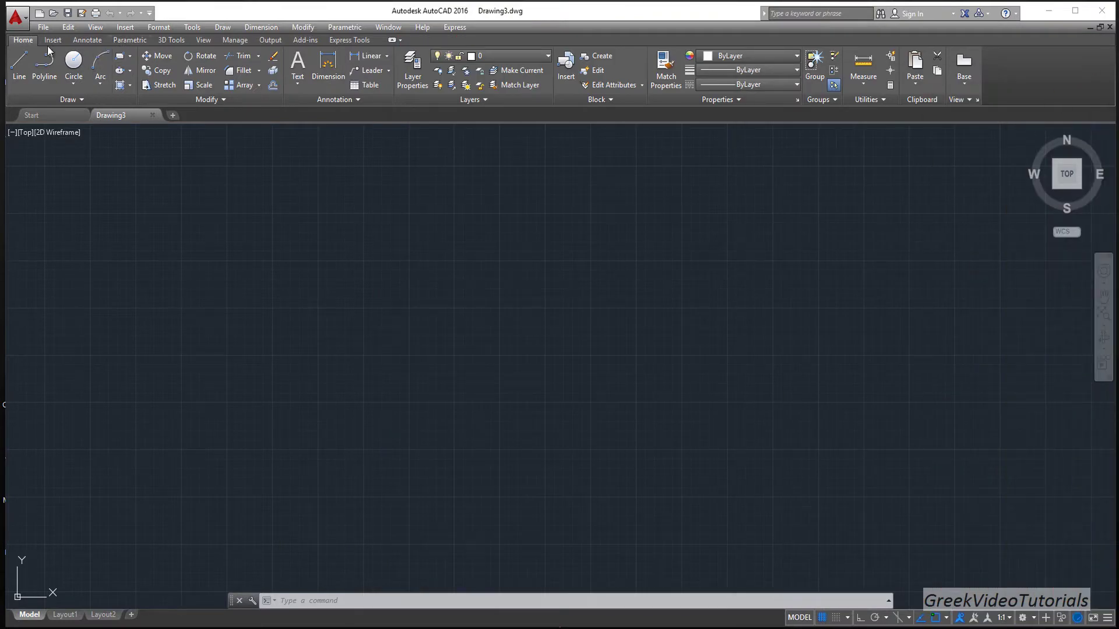
Add a layer named diastaseis with colour red in the Layer Properties Manager.
click(26, 62)
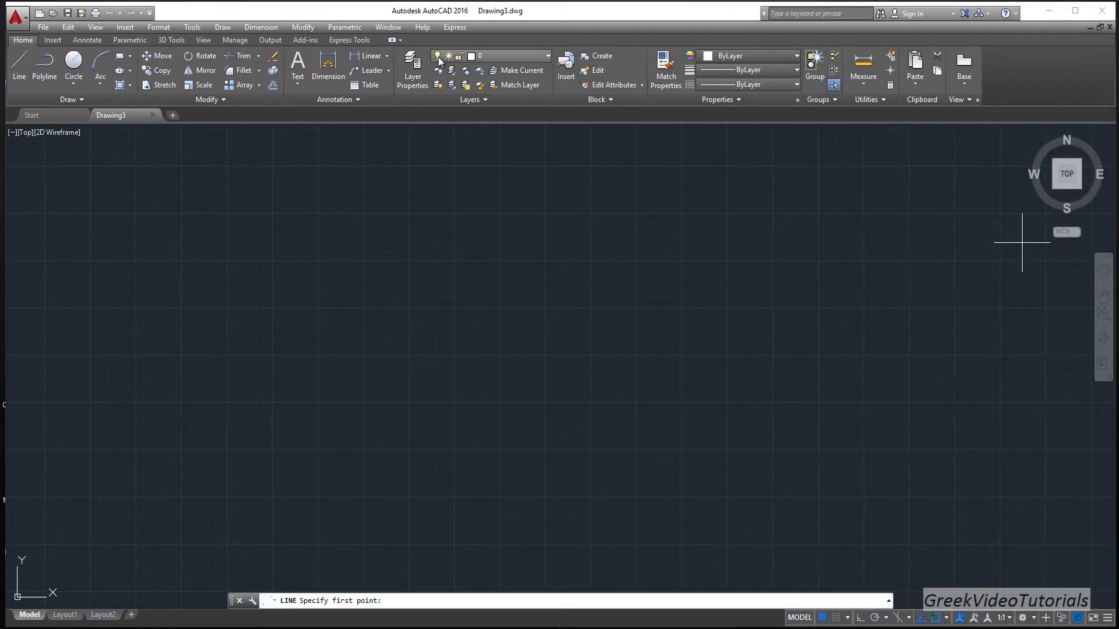
click(401, 60)
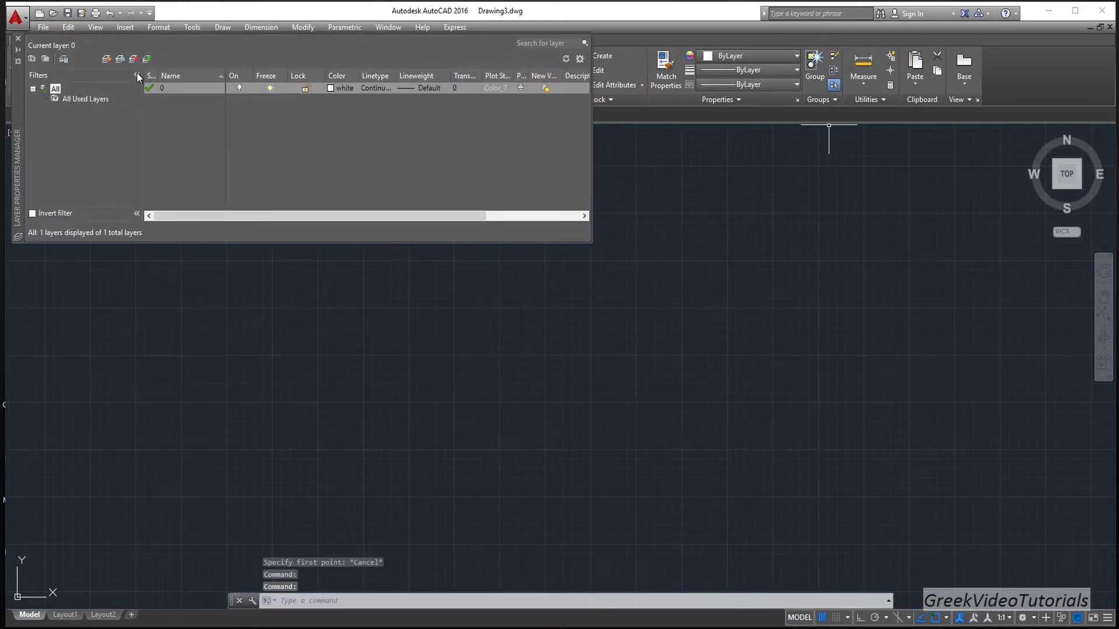
click(106, 60)
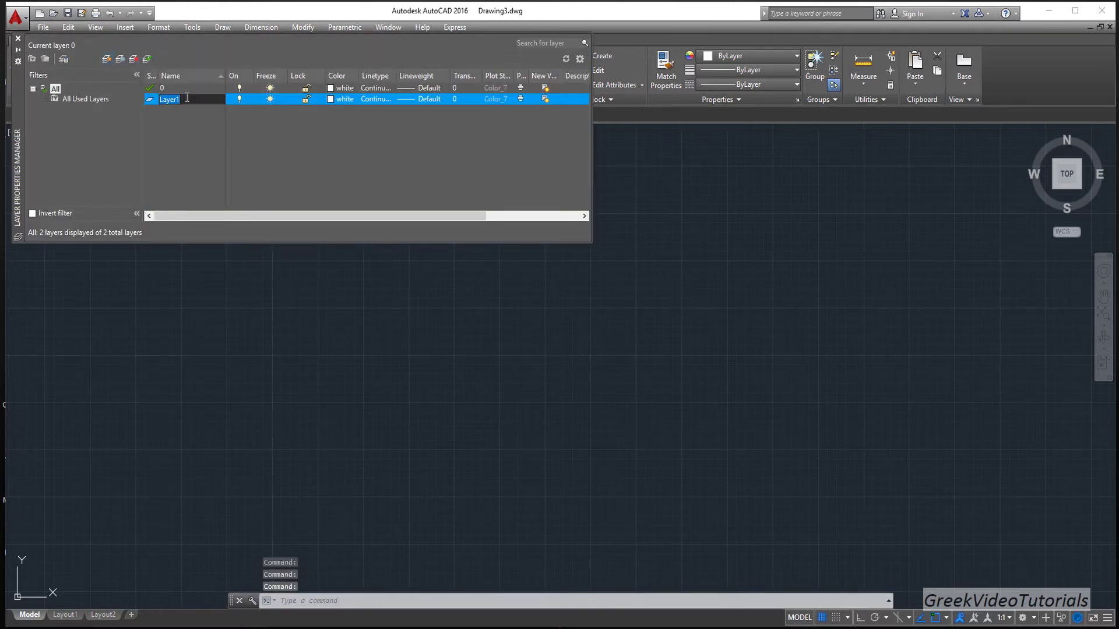
text(diastaseis)
click(330, 99)
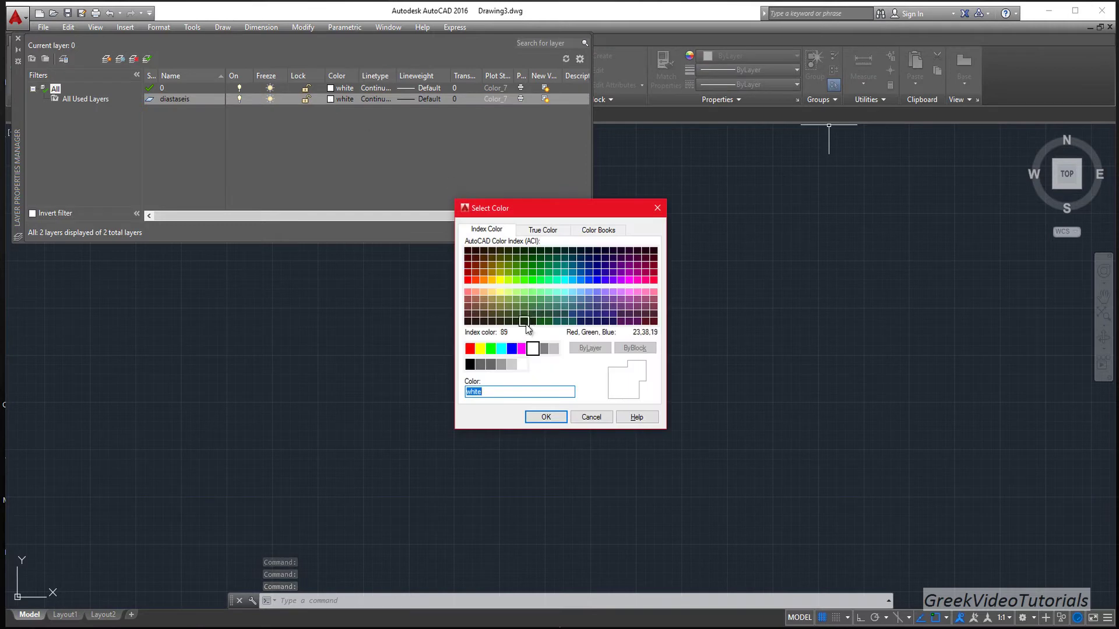
click(469, 348)
click(545, 417)
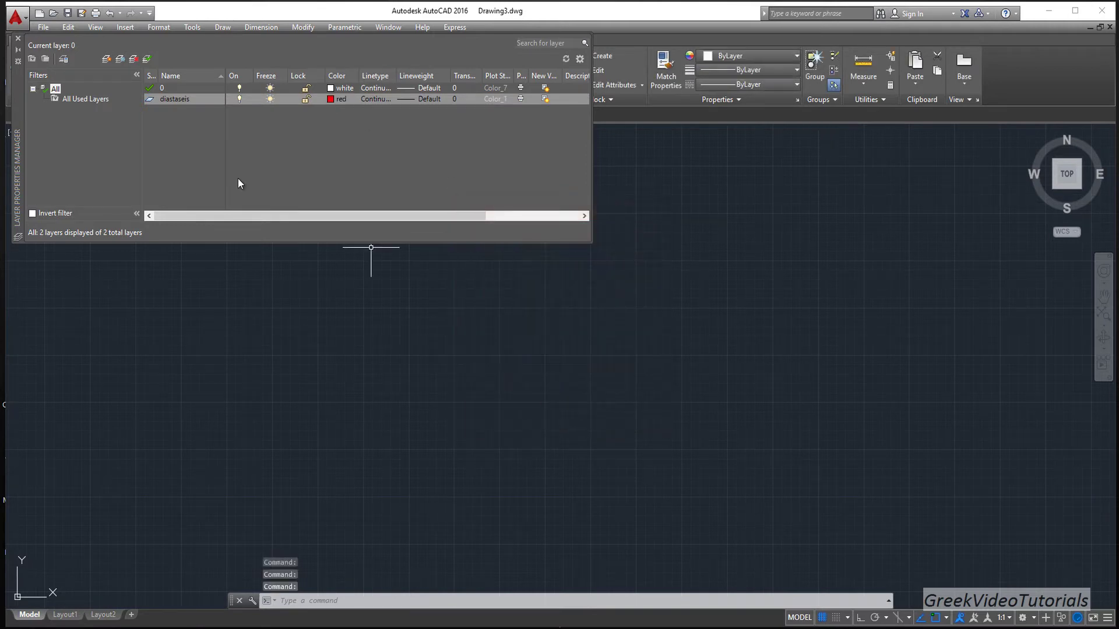
click(16, 41)
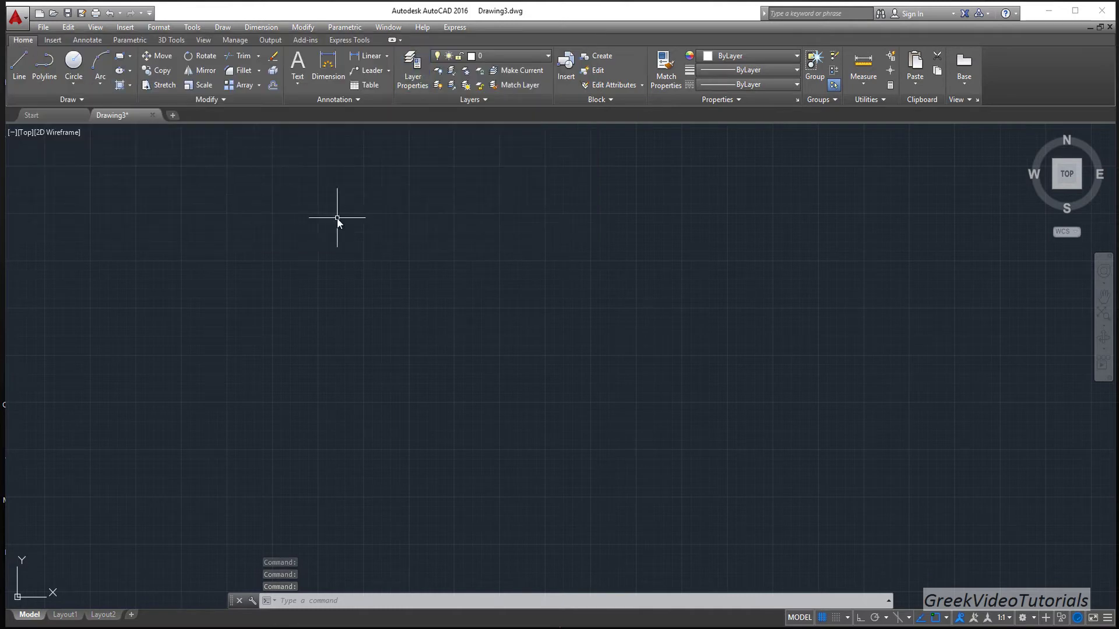
With Ortho on (F8), draw a 20-unit horizontal line.
click(19, 67)
click(137, 262)
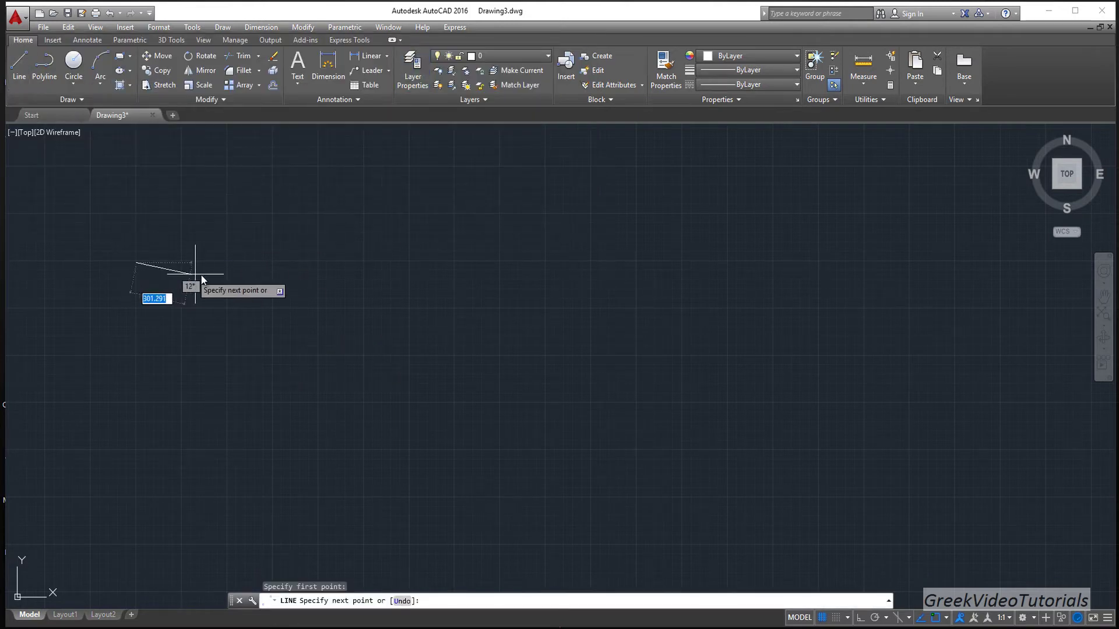
key(Escape)
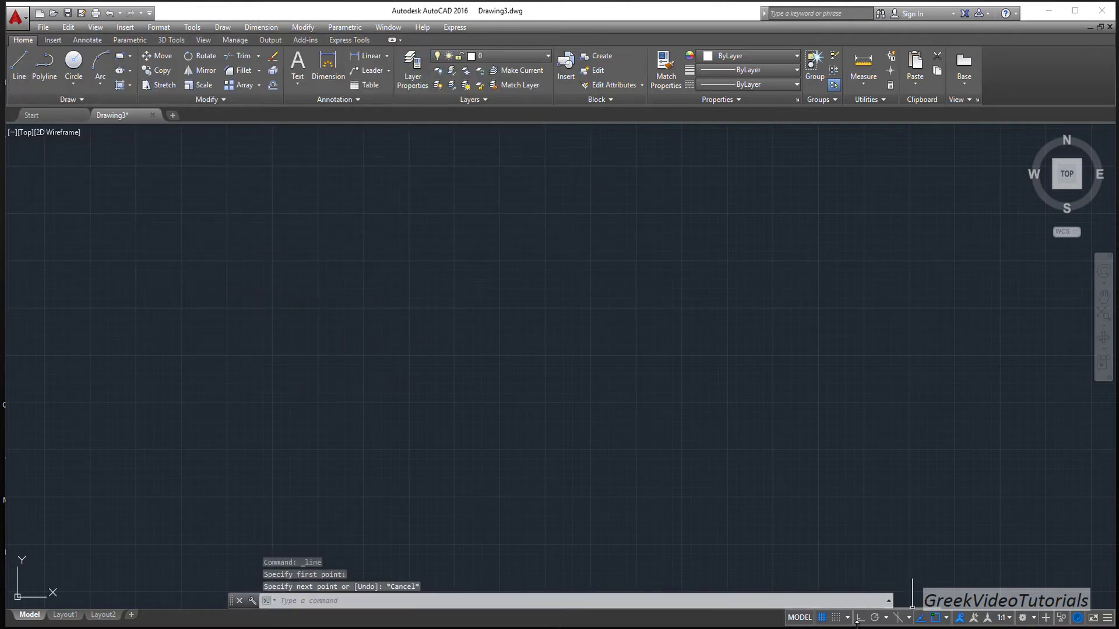
key(F8)
click(19, 61)
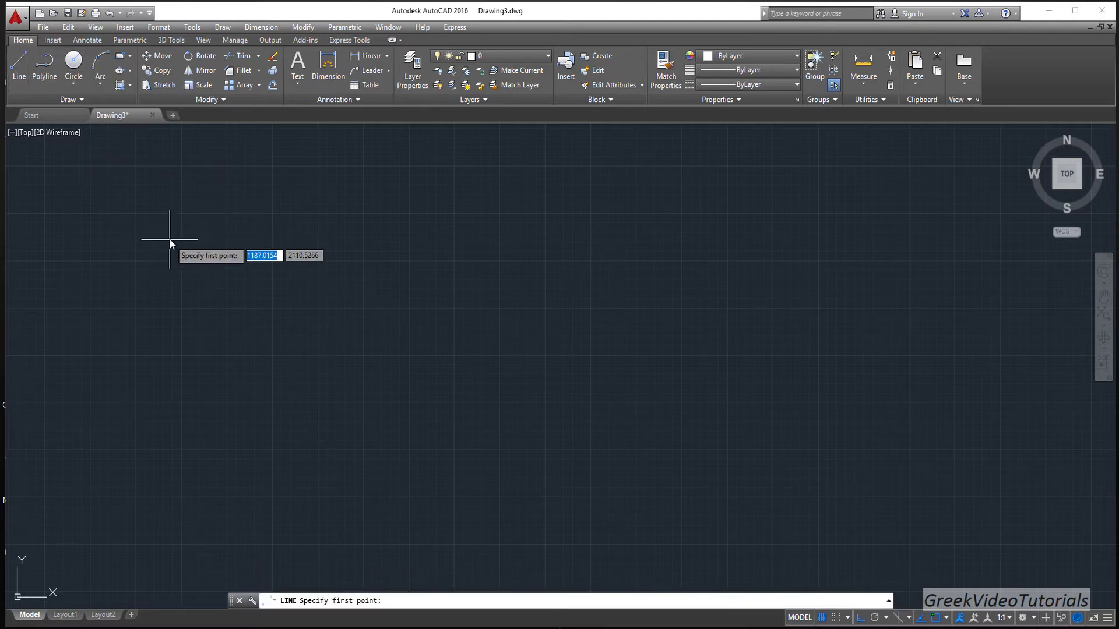
click(166, 230)
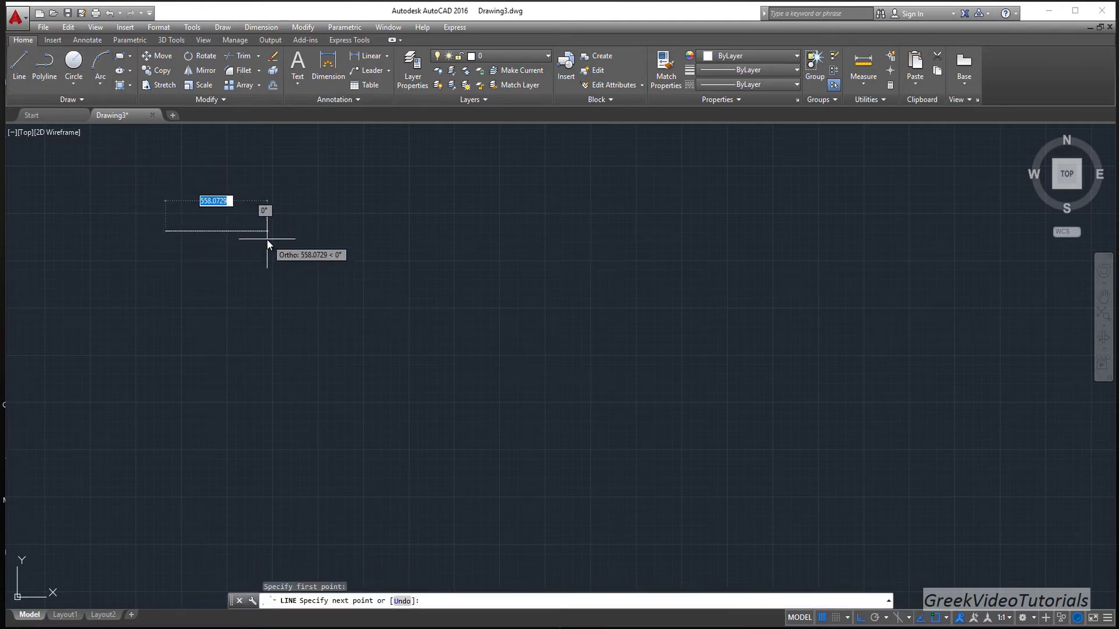
text(20)
key(Return)
key(Escape)
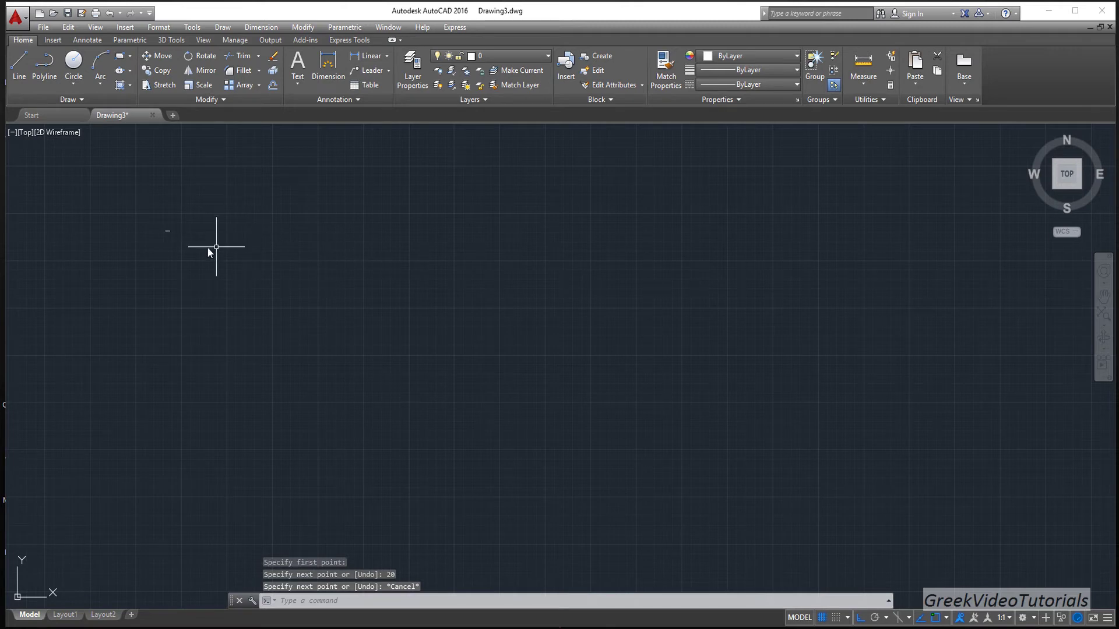
Draw a 50-unit vertical line down from the horizontal line's right end.
scroll(208, 245, up, 3)
middle_drag(512, 287, 572, 297)
middle_click(572, 291)
middle_click(571, 292)
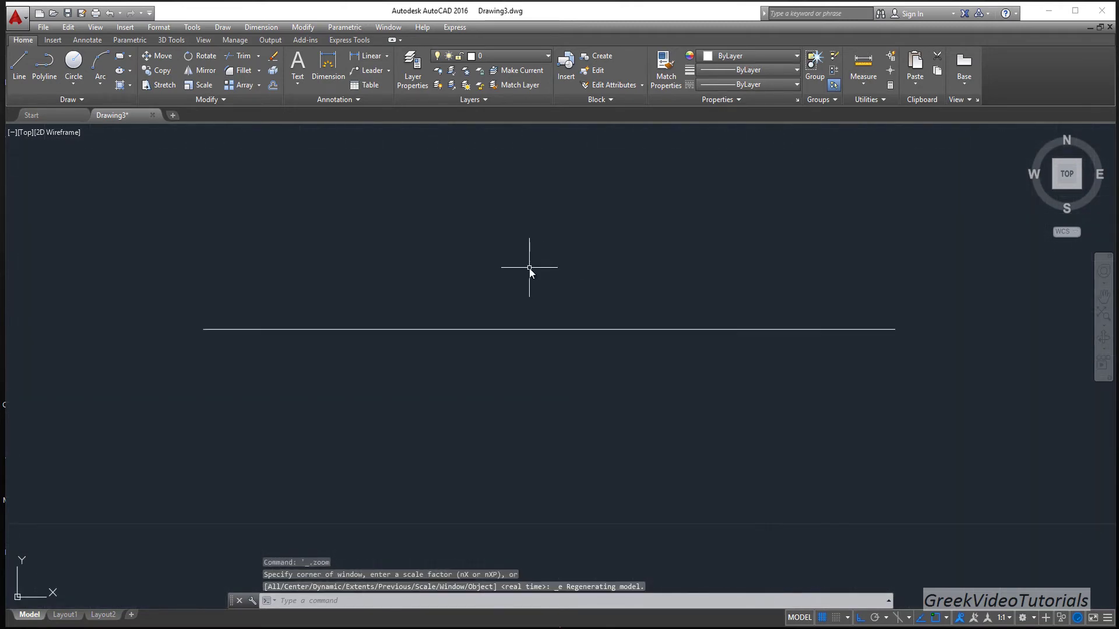
scroll(528, 265, down, 5)
scroll(693, 254, down, 3)
middle_drag(754, 233, 564, 258)
click(19, 65)
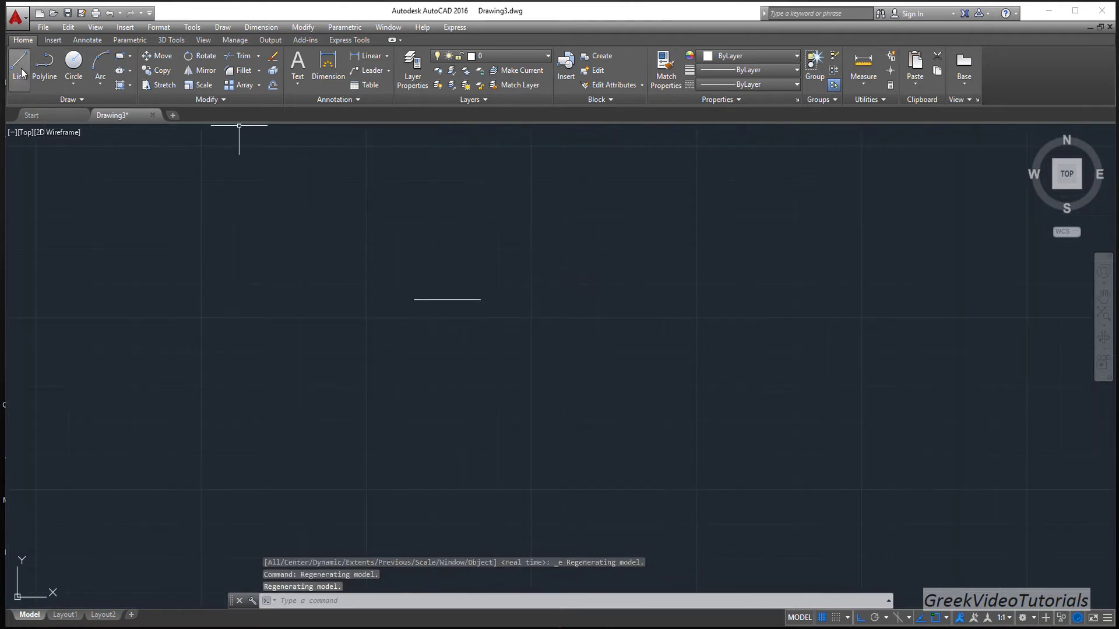
click(481, 299)
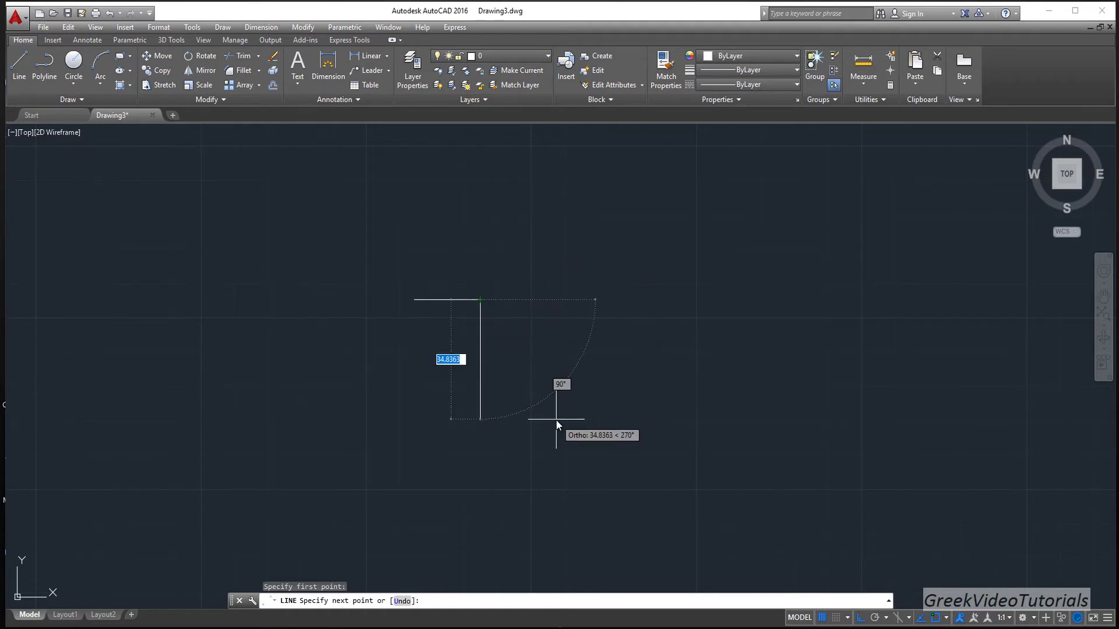
text(50)
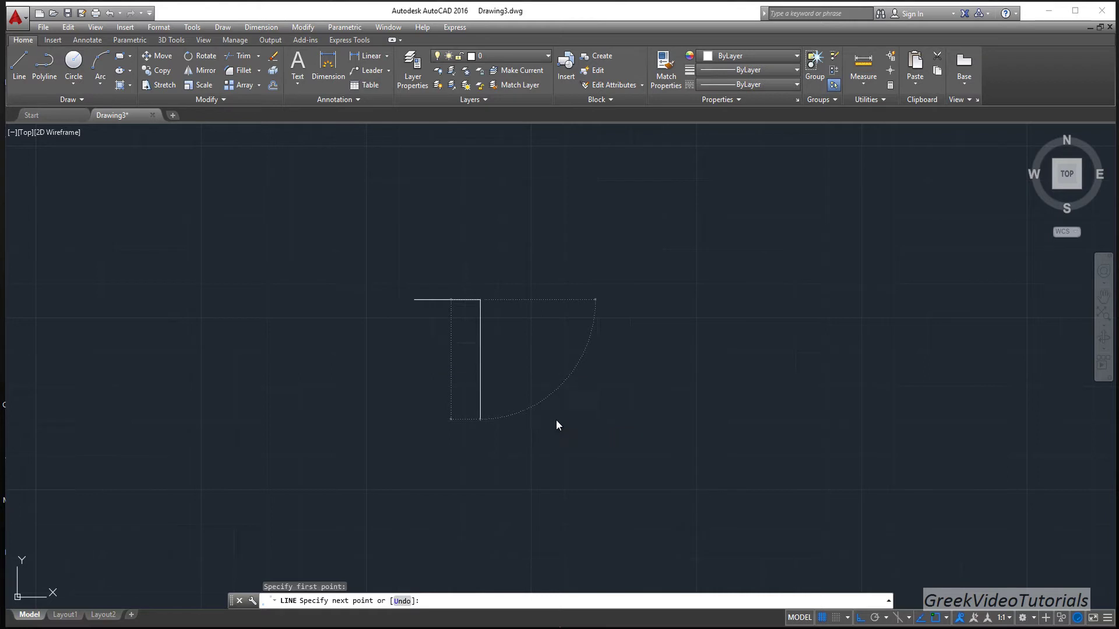
key(Return)
key(Escape)
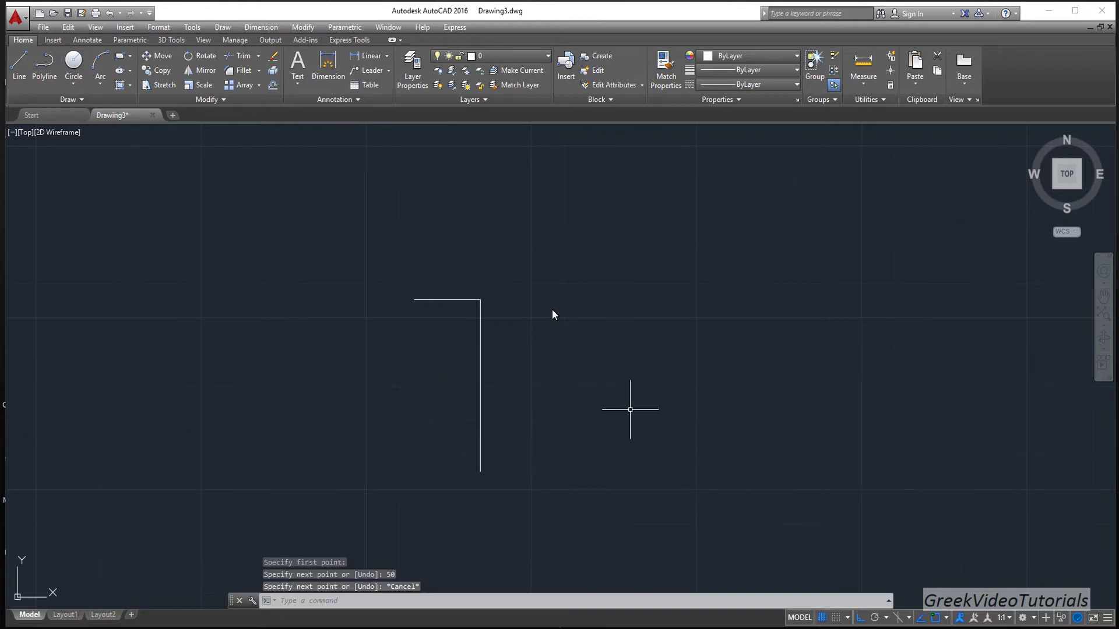
click(200, 56)
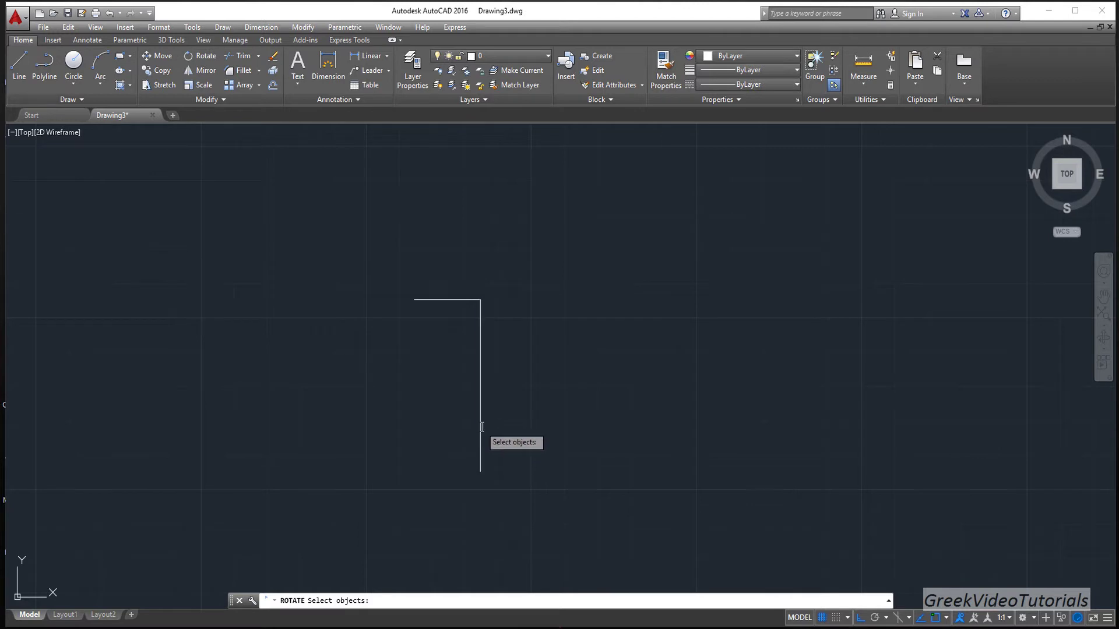
Rotate the 50-unit vertical line 37° about its top end to form the slanted edge.
click(483, 428)
key(Return)
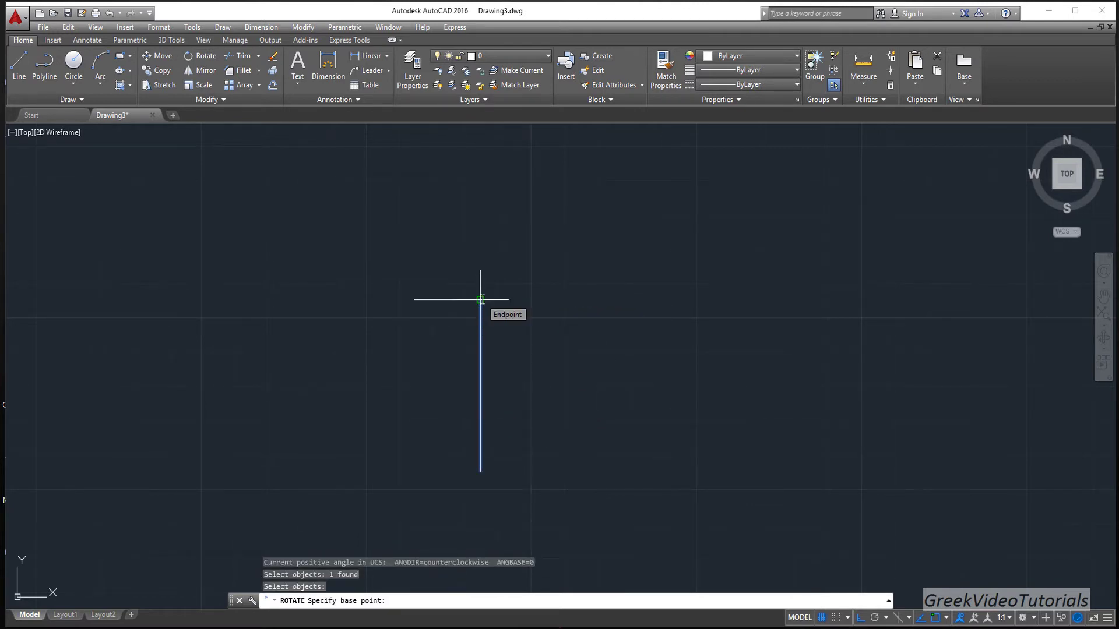
click(480, 299)
text(37)
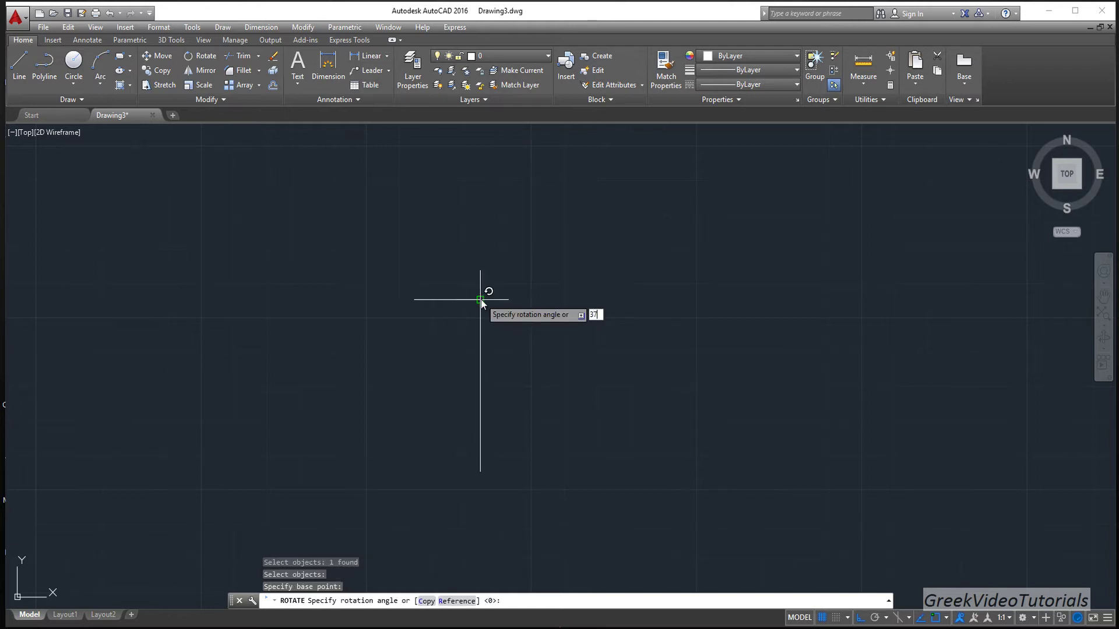
key(Return)
scroll(594, 300, down, 2)
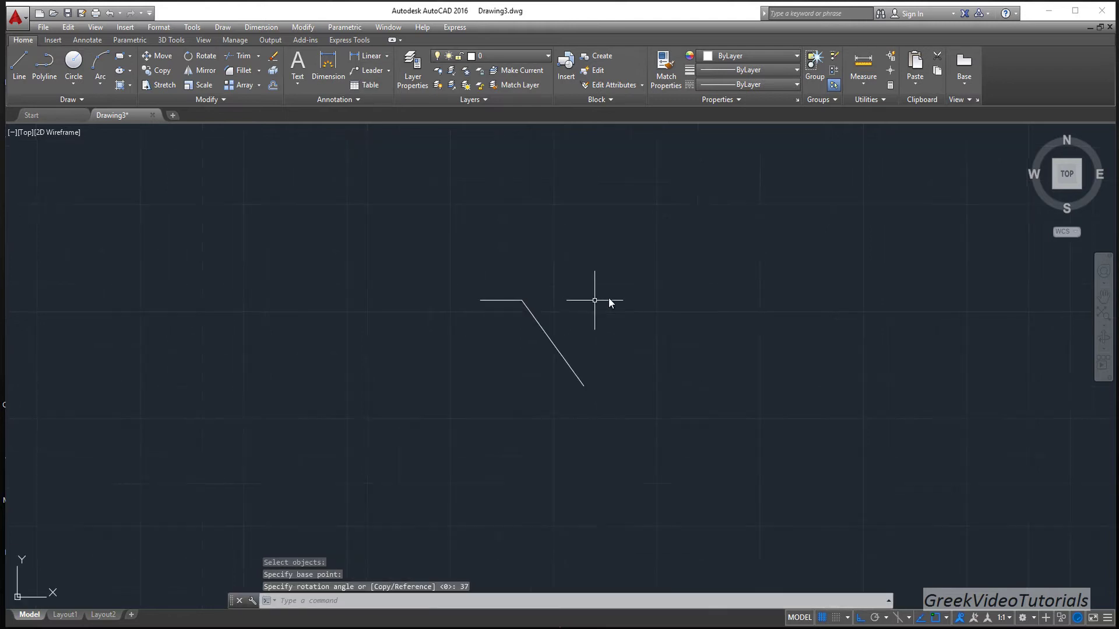
middle_drag(607, 290, 398, 237)
scroll(379, 233, up, 2)
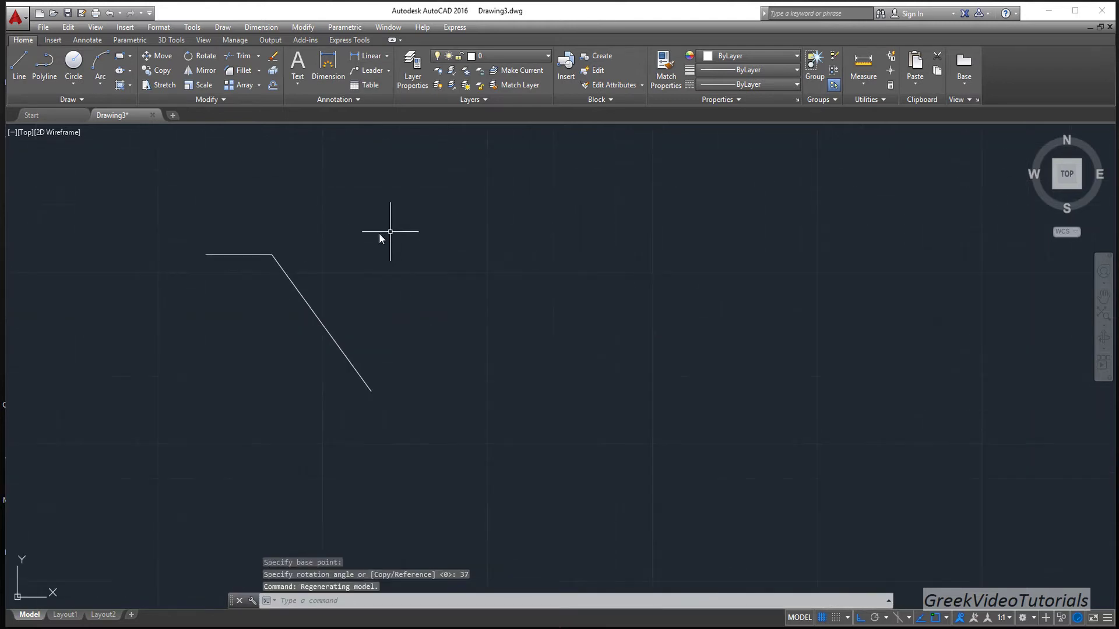
From the slant's lower end, draw a 30-unit horizontal step and a 50-unit vertical drop.
click(19, 64)
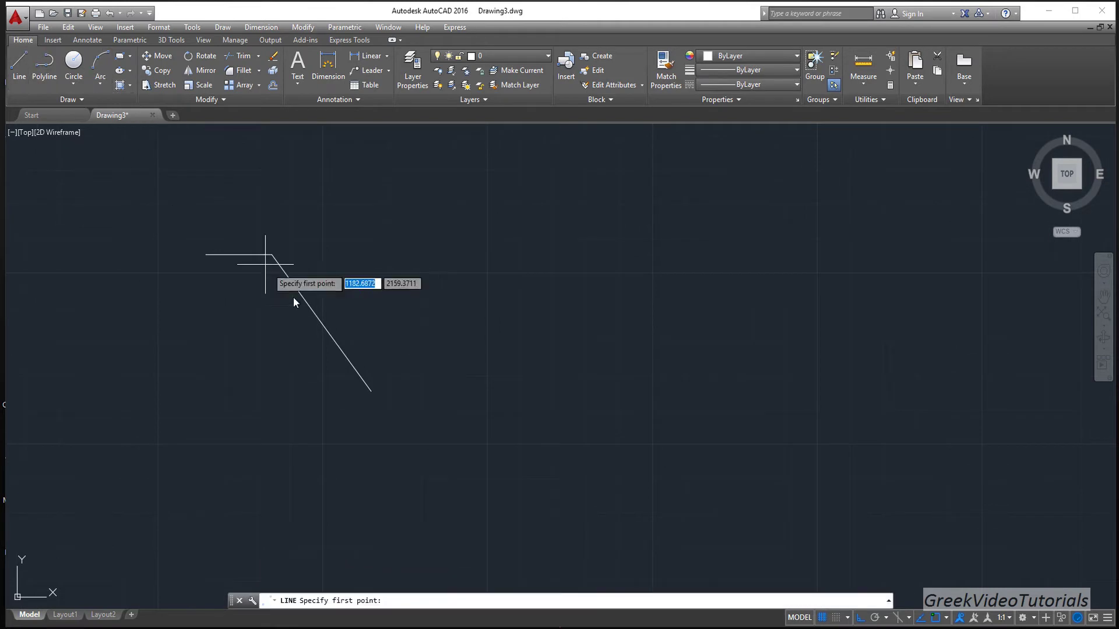
click(371, 391)
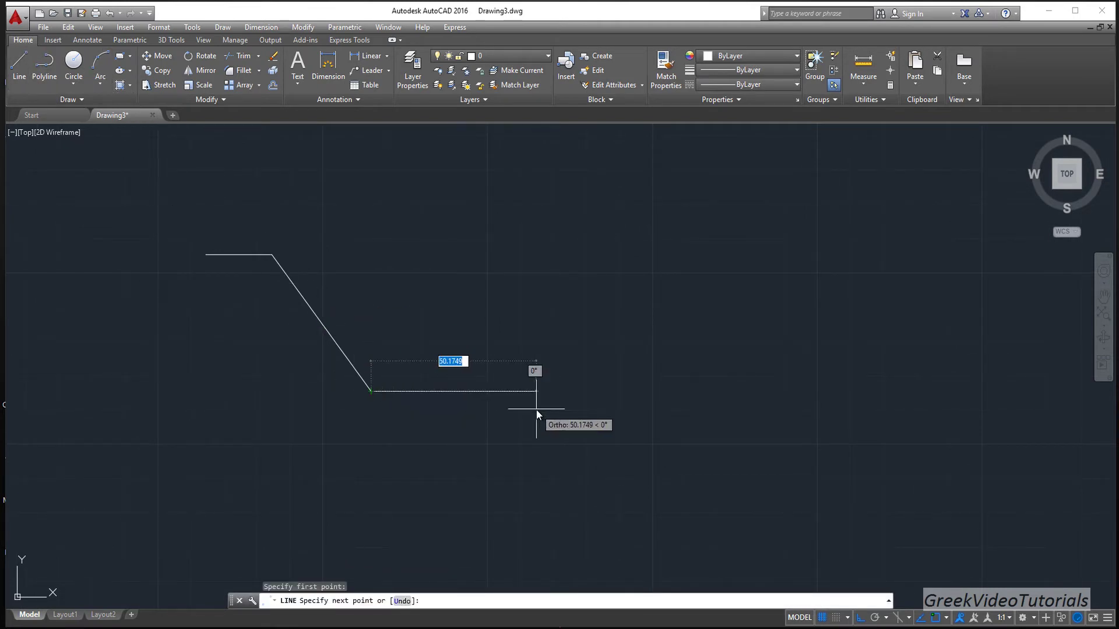
text(30)
key(Return)
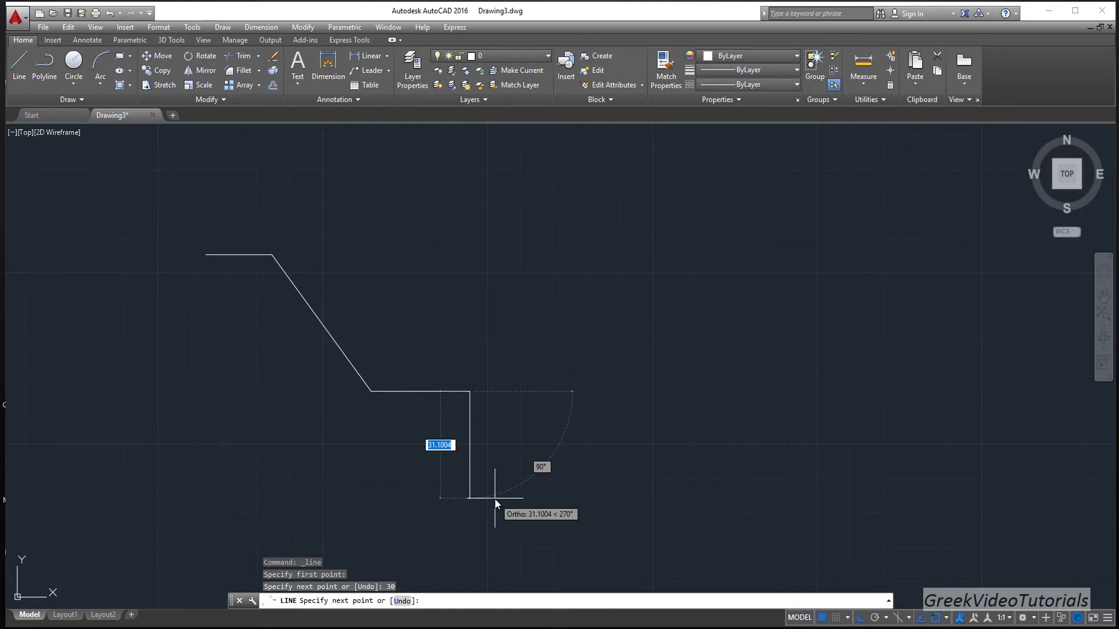
text(50)
key(Return)
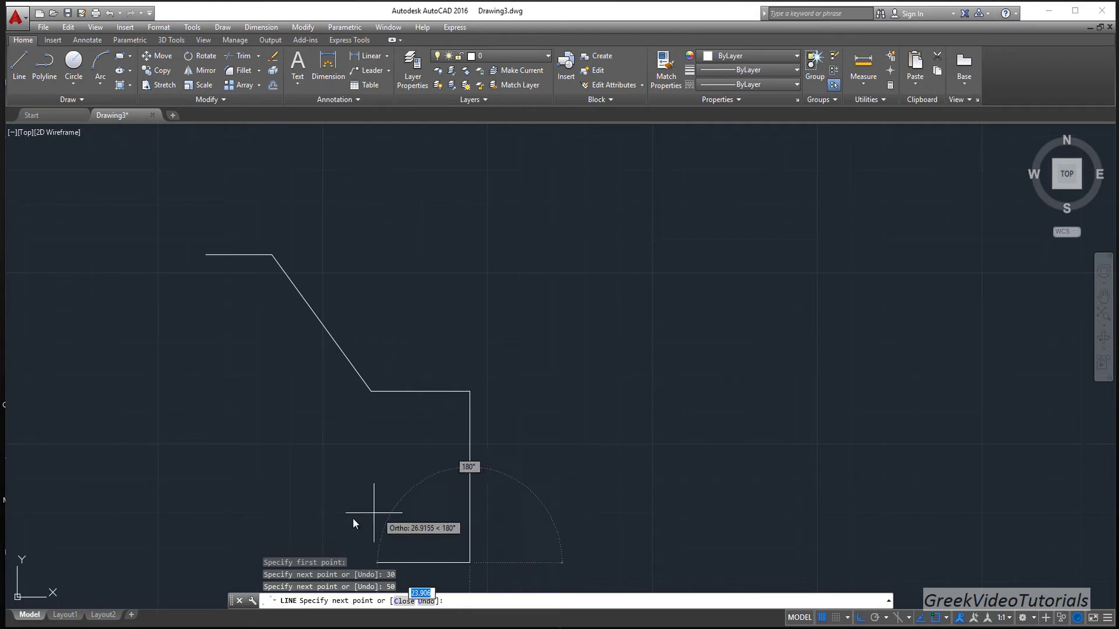
scroll(452, 456, down, 4)
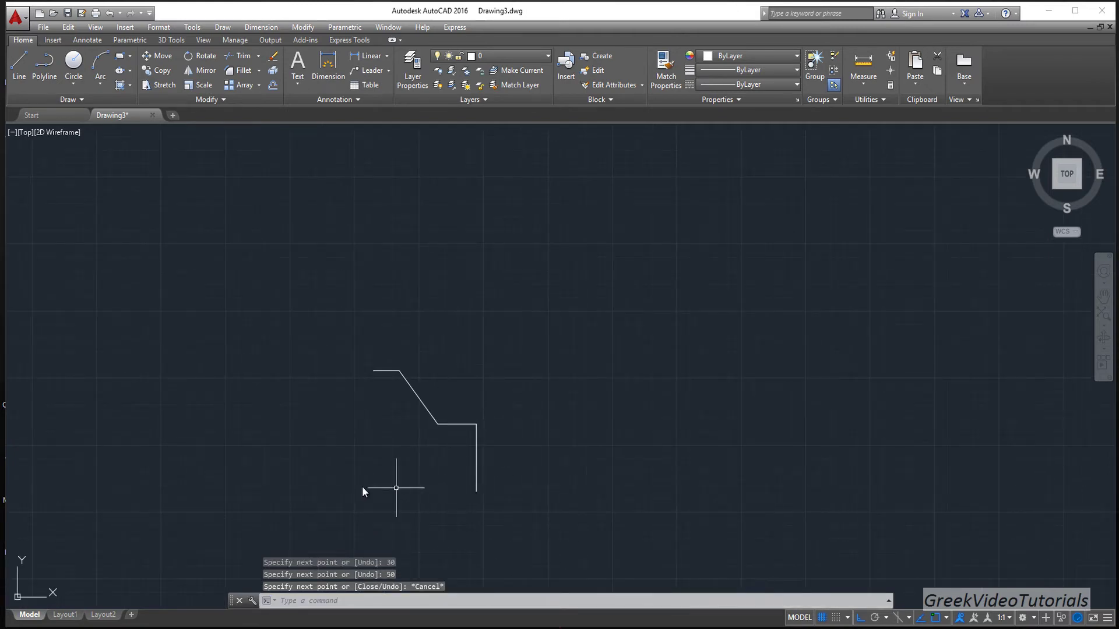
scroll(555, 417, down, 2)
scroll(547, 412, up, 4)
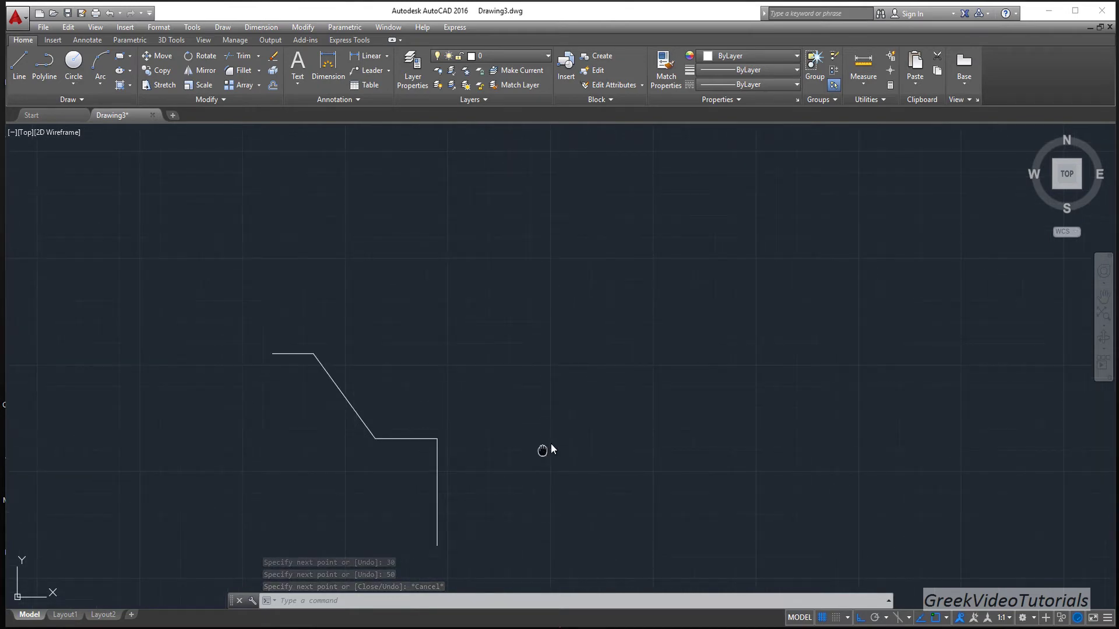
mouse_move(551, 443)
middle_down()
mouse_move(831, 272)
mouse_move(832, 285)
mouse_move(814, 292)
middle_up()
scroll(831, 271, up, 2)
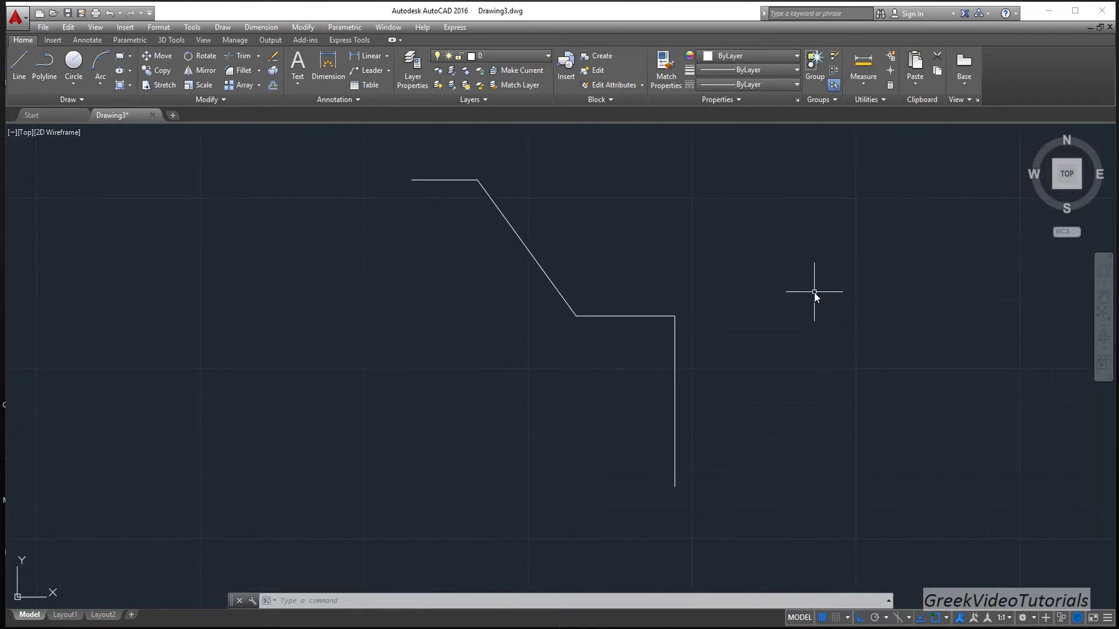
scroll(808, 293, down, 2)
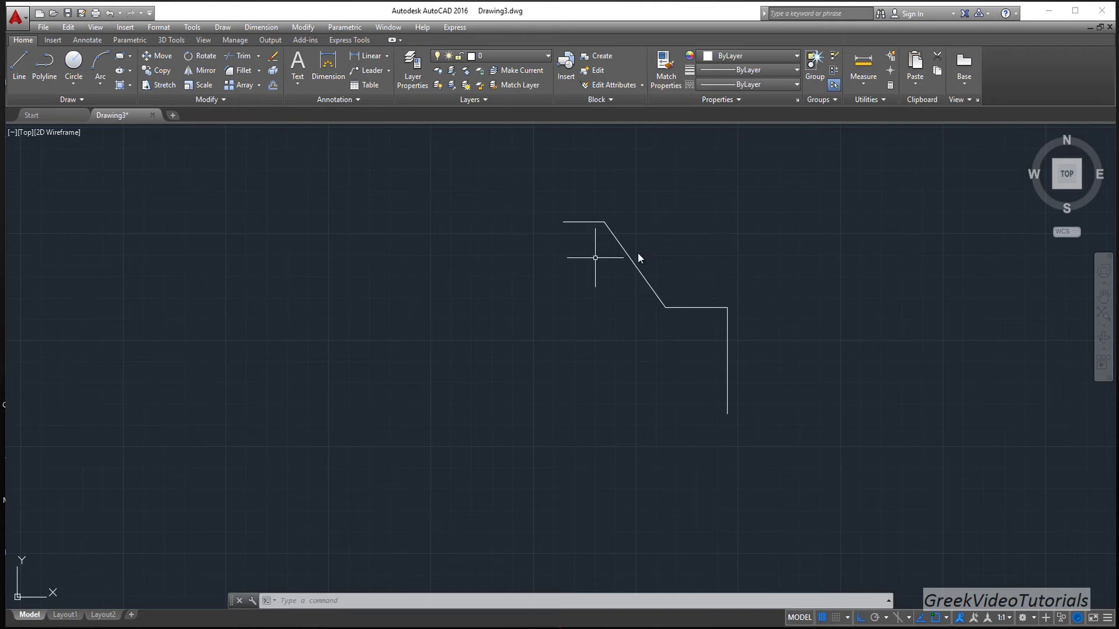
Draw a long horizontal base line leftward from the vertical side's bottom end.
click(19, 65)
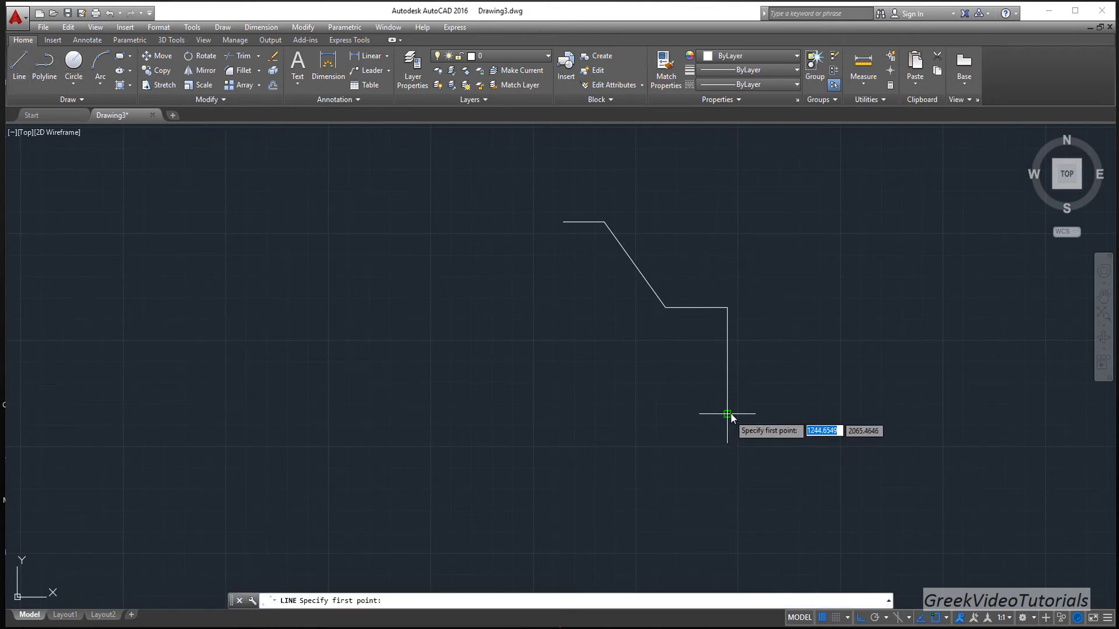
key(Escape)
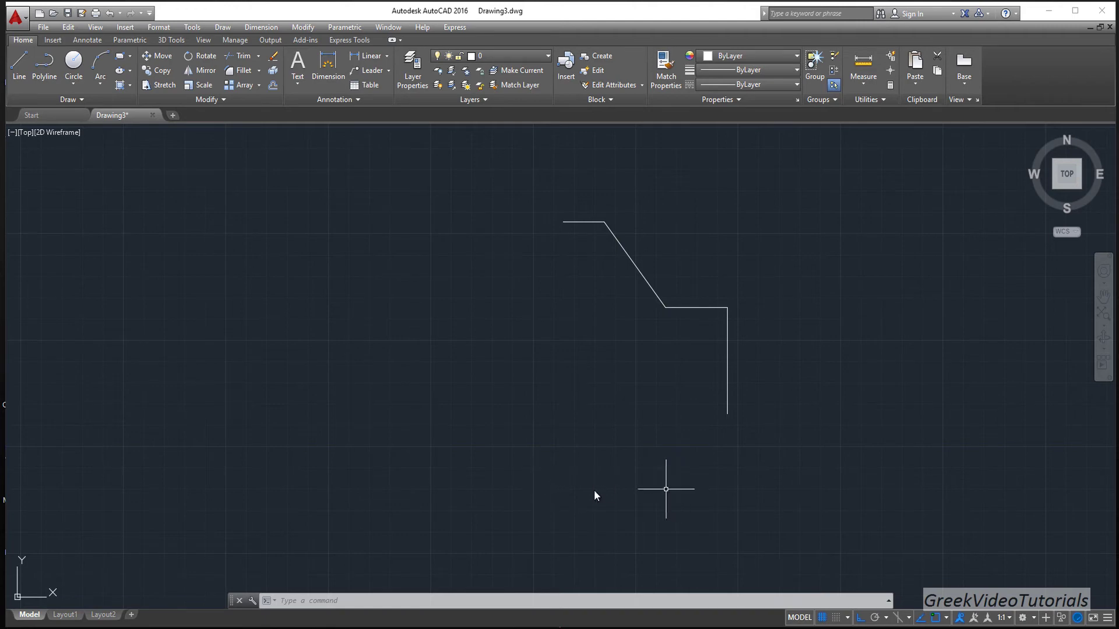
click(19, 67)
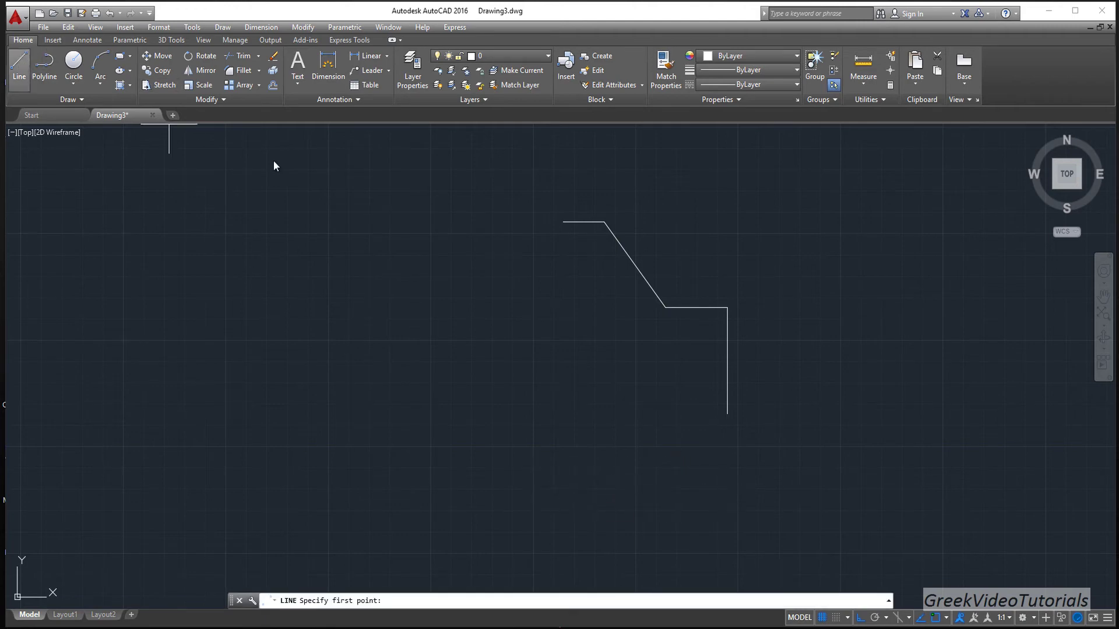
click(727, 414)
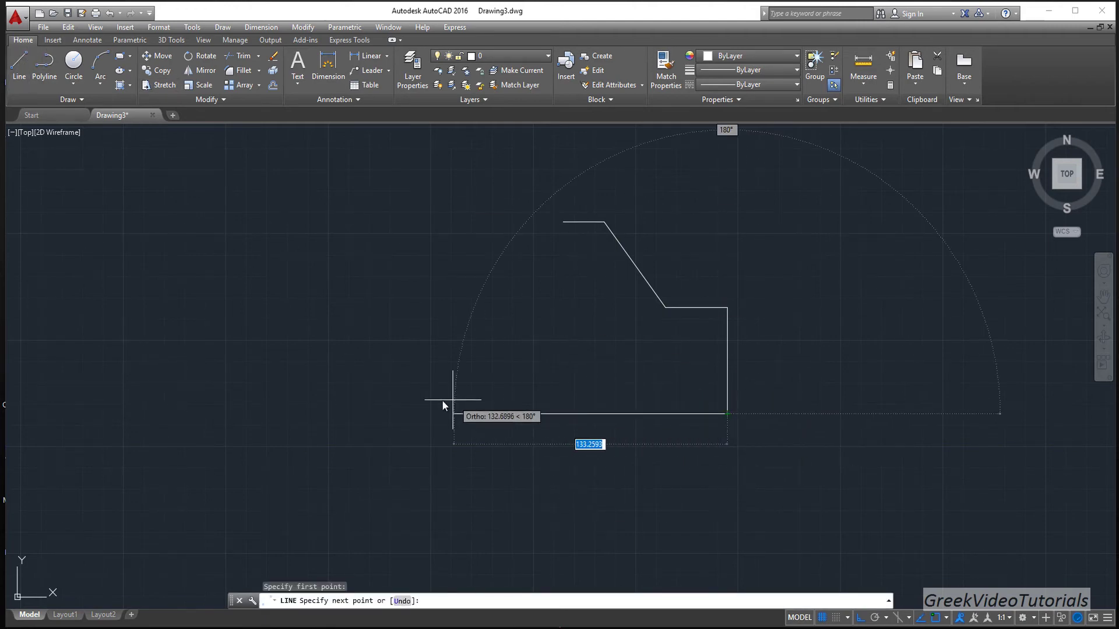
click(390, 401)
key(Return)
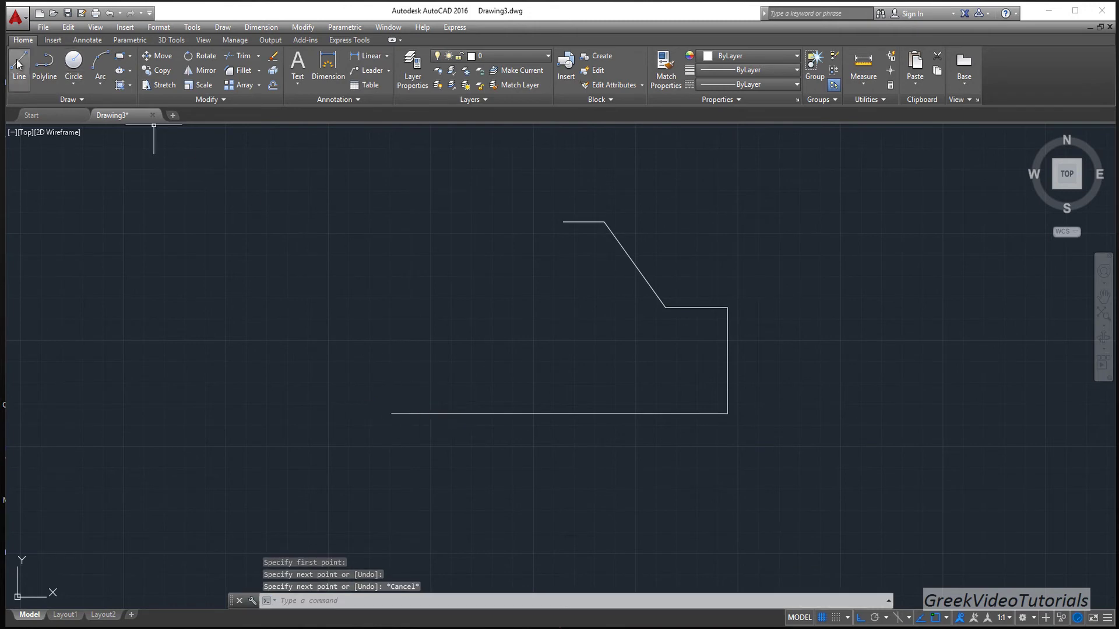
Draw a vertical line from the top edge's left end down past the base line.
click(19, 67)
click(563, 222)
click(579, 496)
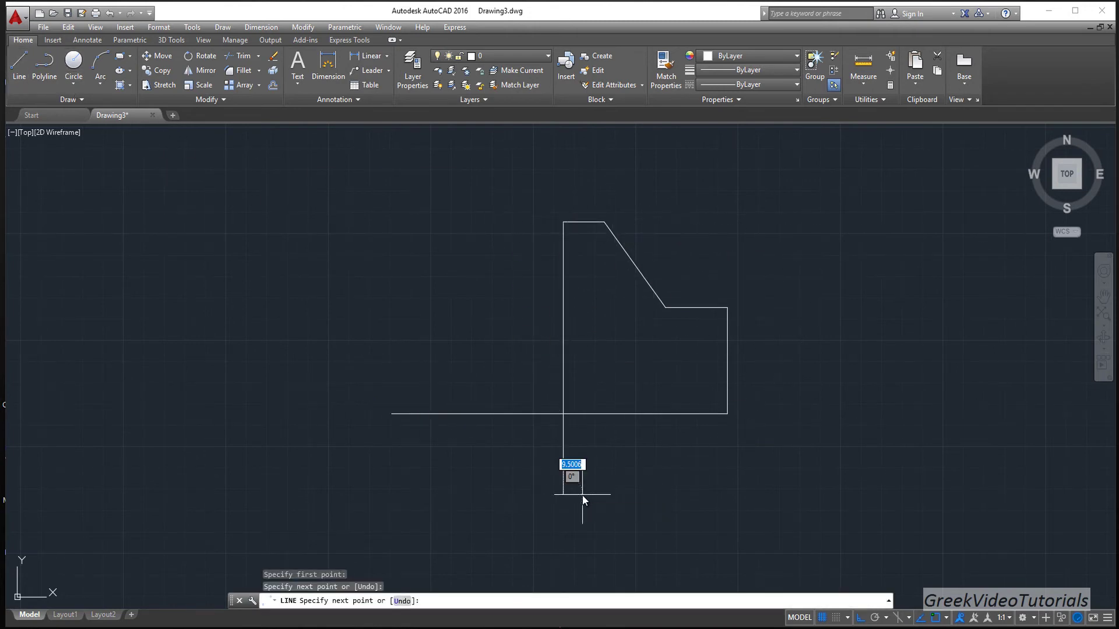
key(Escape)
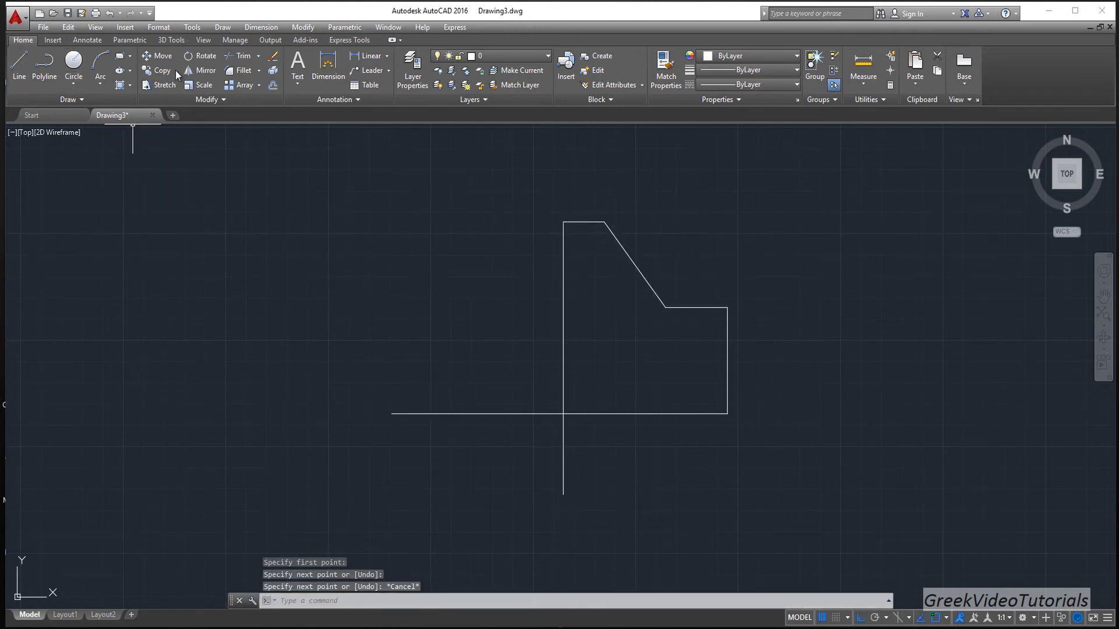
Trim the base line's left overhang and the vertical line's stub below the base.
click(242, 58)
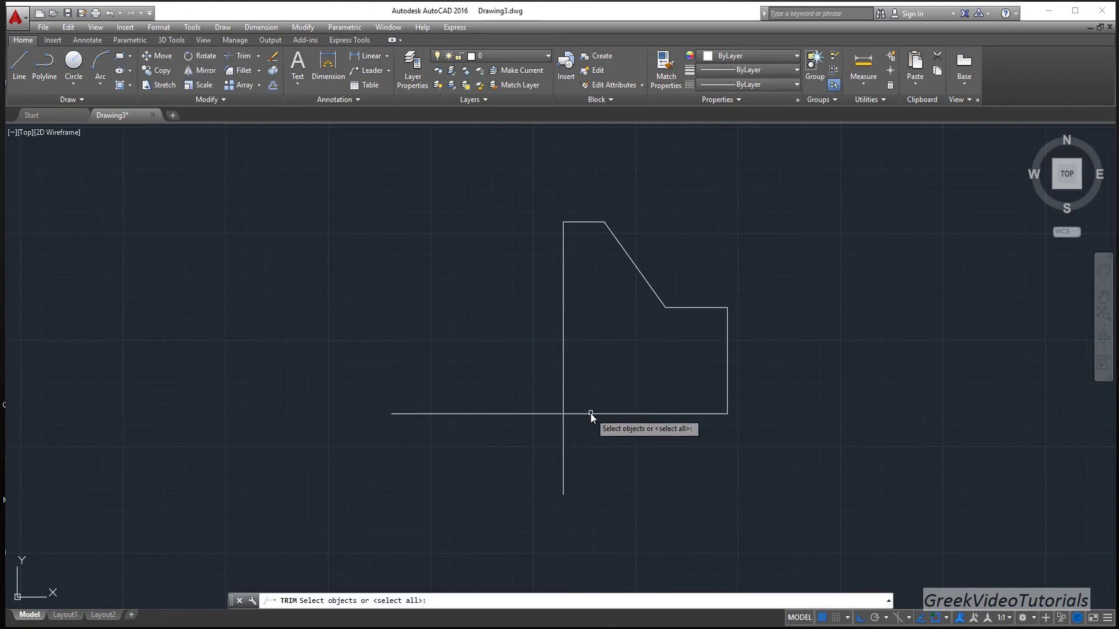
click(590, 414)
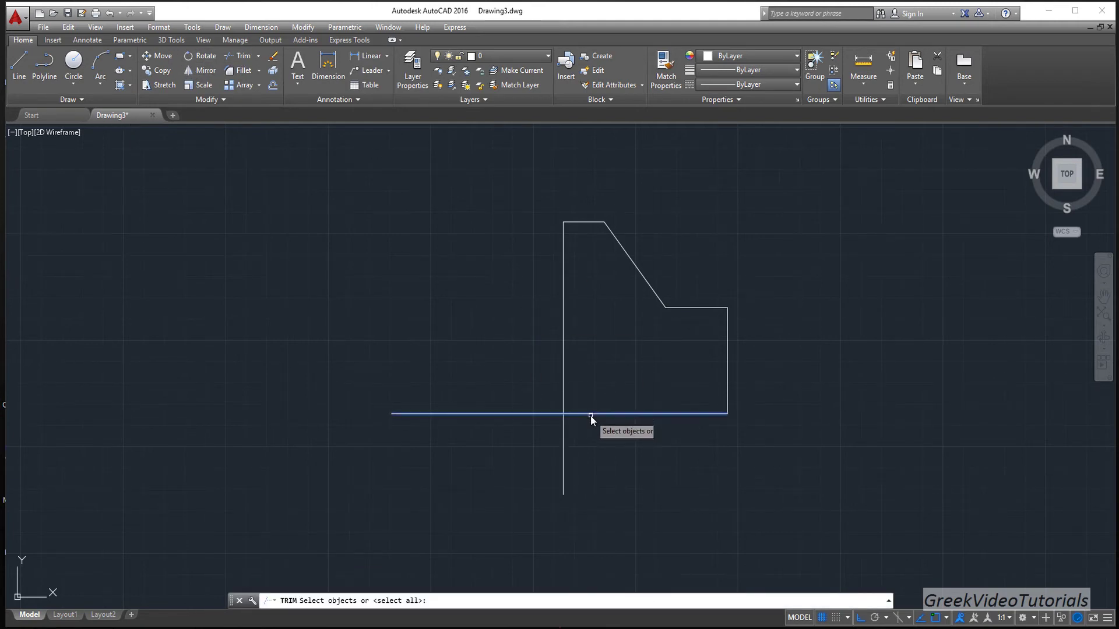
click(563, 381)
key(Return)
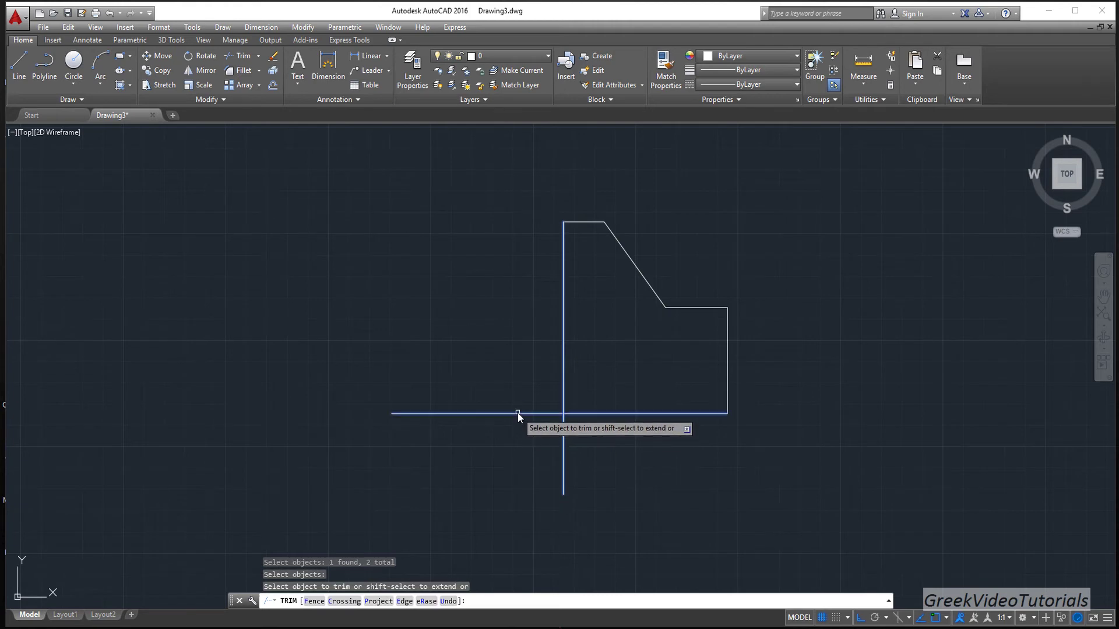
click(517, 416)
click(519, 417)
click(562, 449)
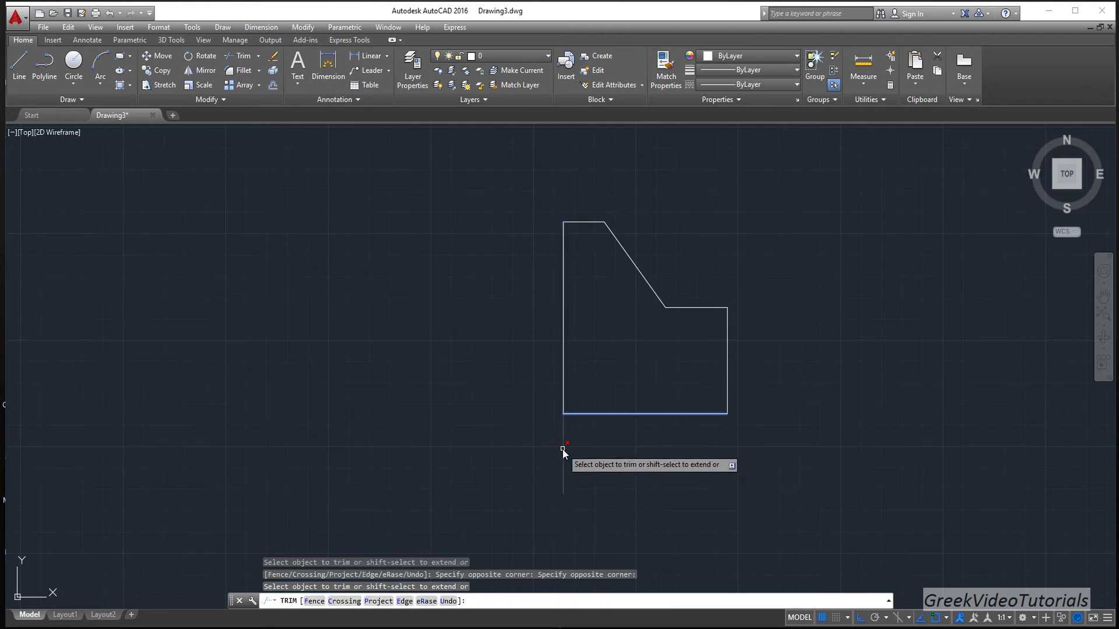
key(Escape)
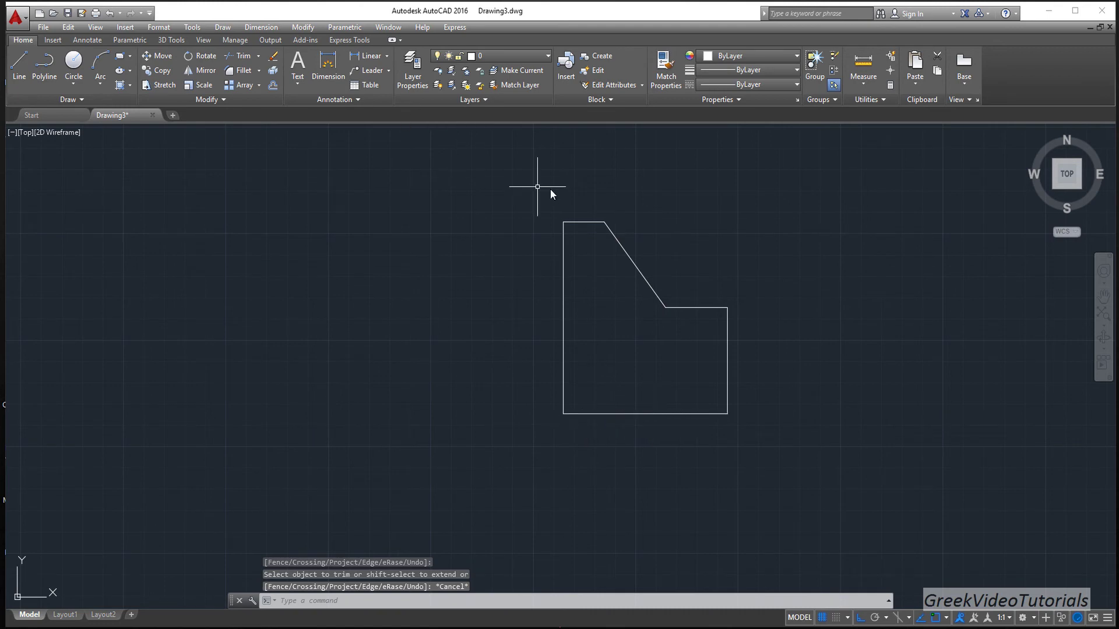
Make diastaseis the current layer and recentre the outline in view.
scroll(775, 204, down, 2)
middle_drag(789, 254, 660, 302)
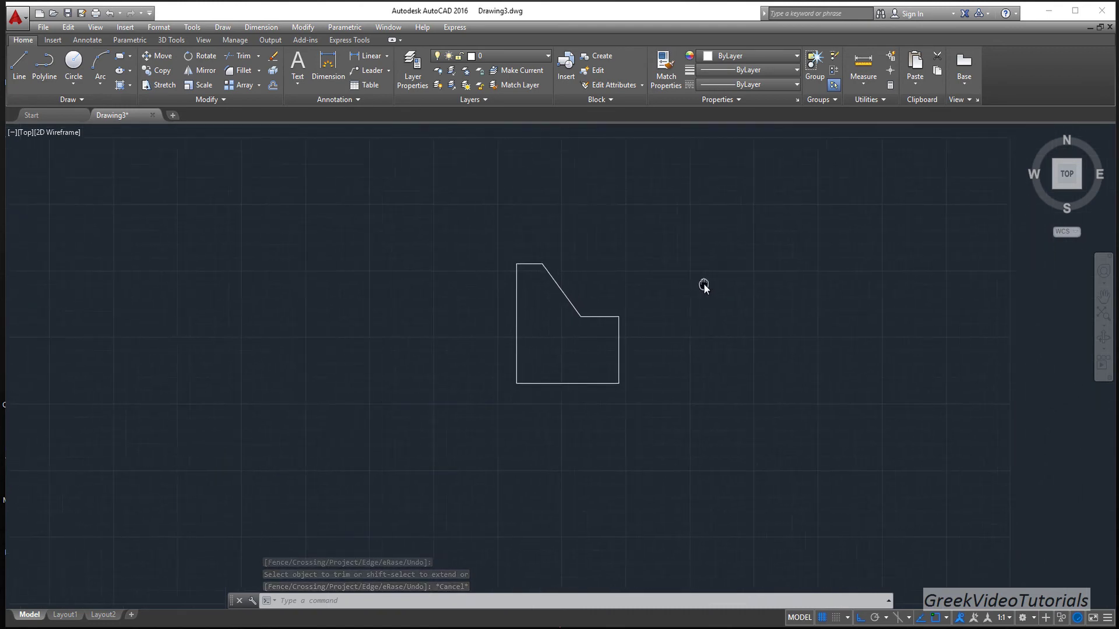
click(507, 56)
click(503, 86)
scroll(666, 223, up, 4)
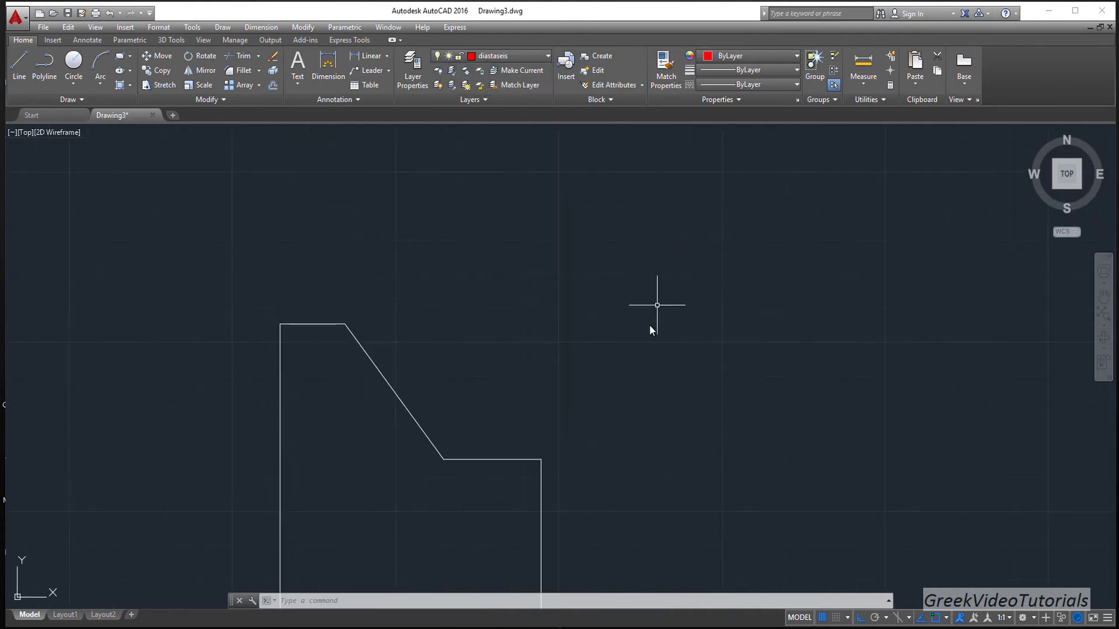
scroll(649, 324, down, 2)
middle_drag(663, 384, 675, 327)
scroll(674, 327, up, 4)
scroll(387, 241, down, 2)
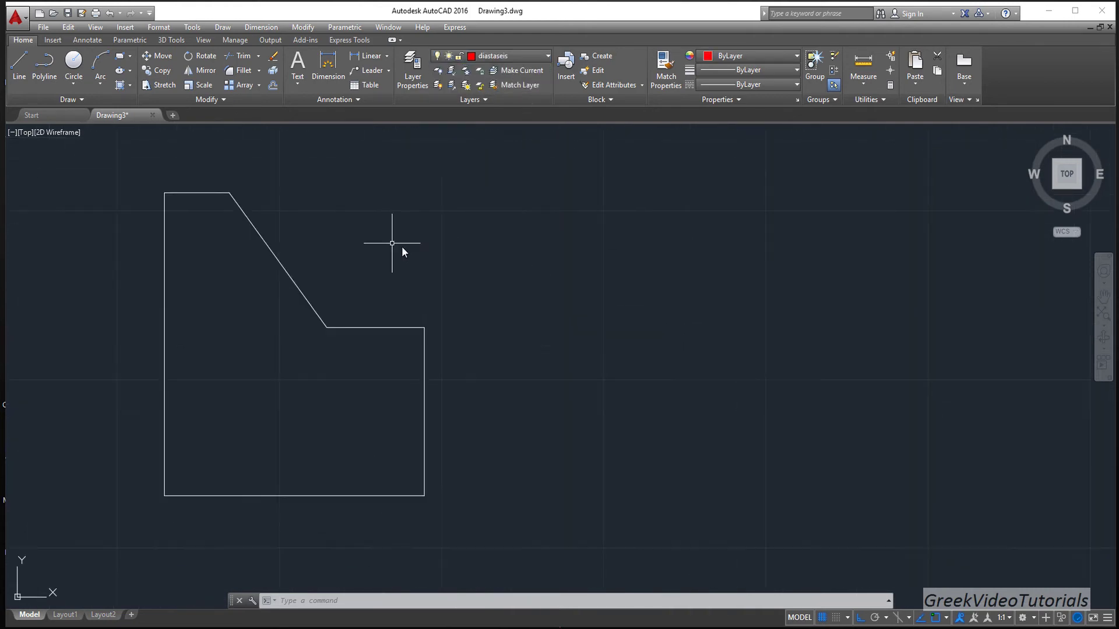
middle_drag(562, 277, 752, 288)
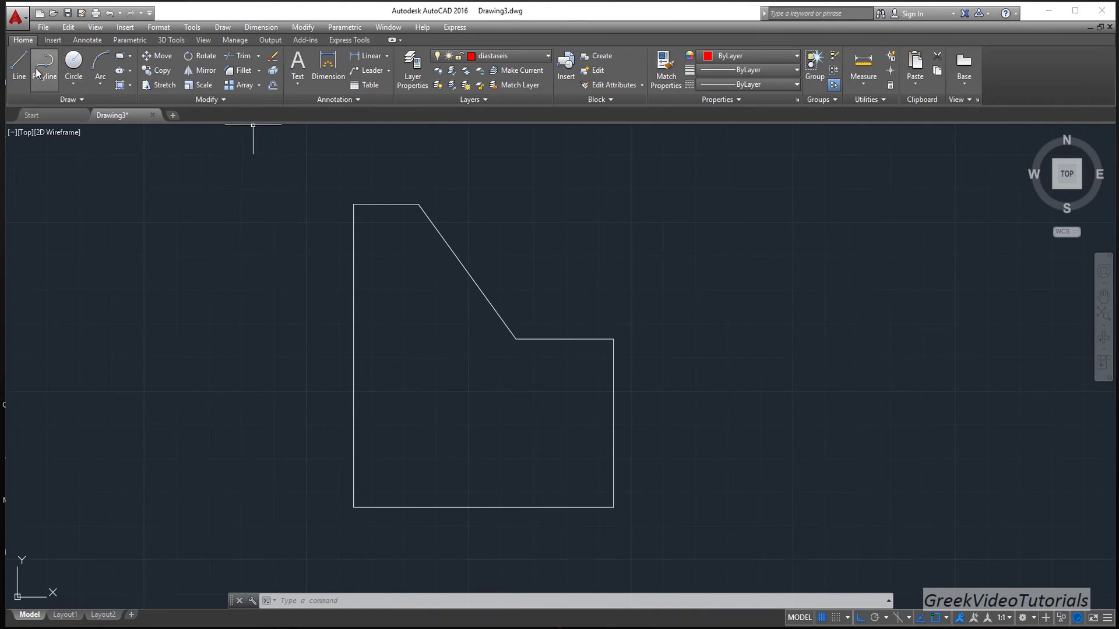
Draw two short red helper lines: down from the top edge's right end, left from the step corner.
text(l)
key(Return)
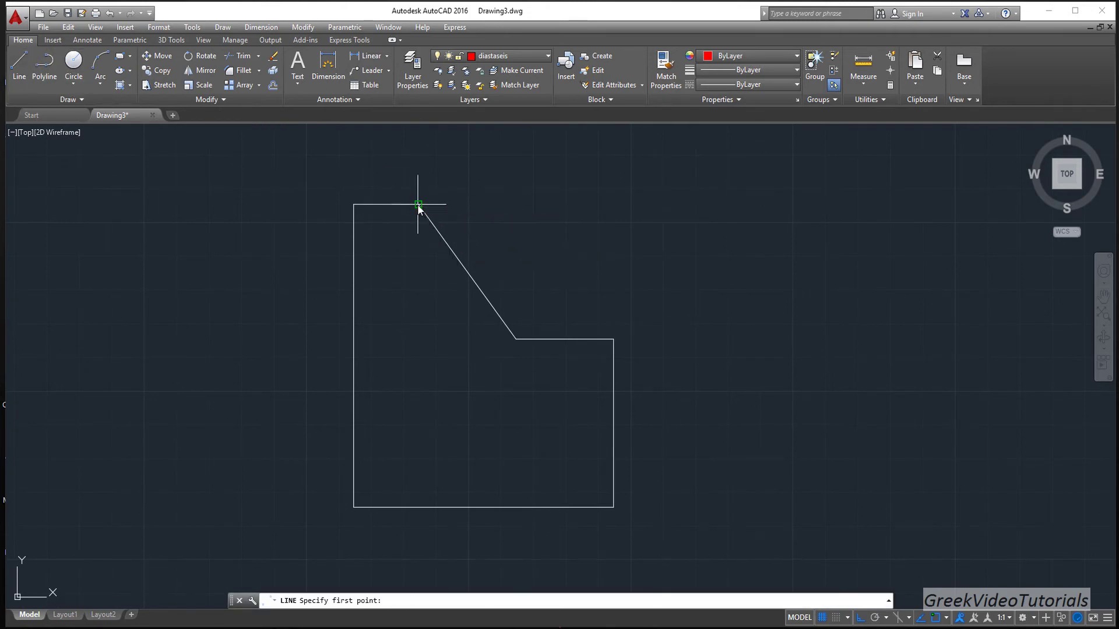
click(418, 206)
click(421, 237)
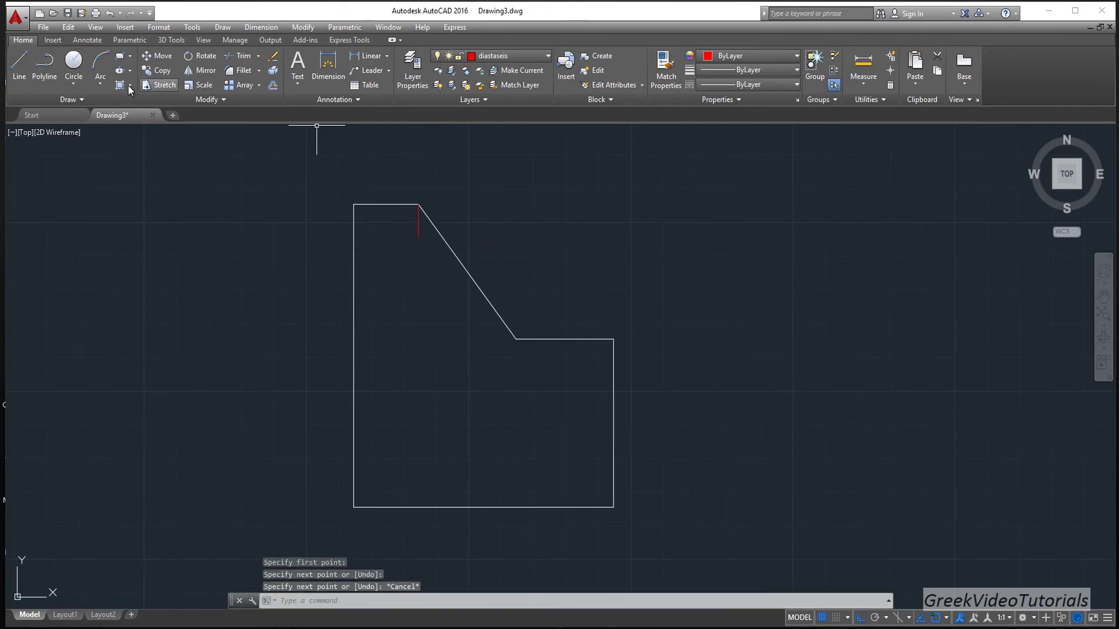
click(19, 63)
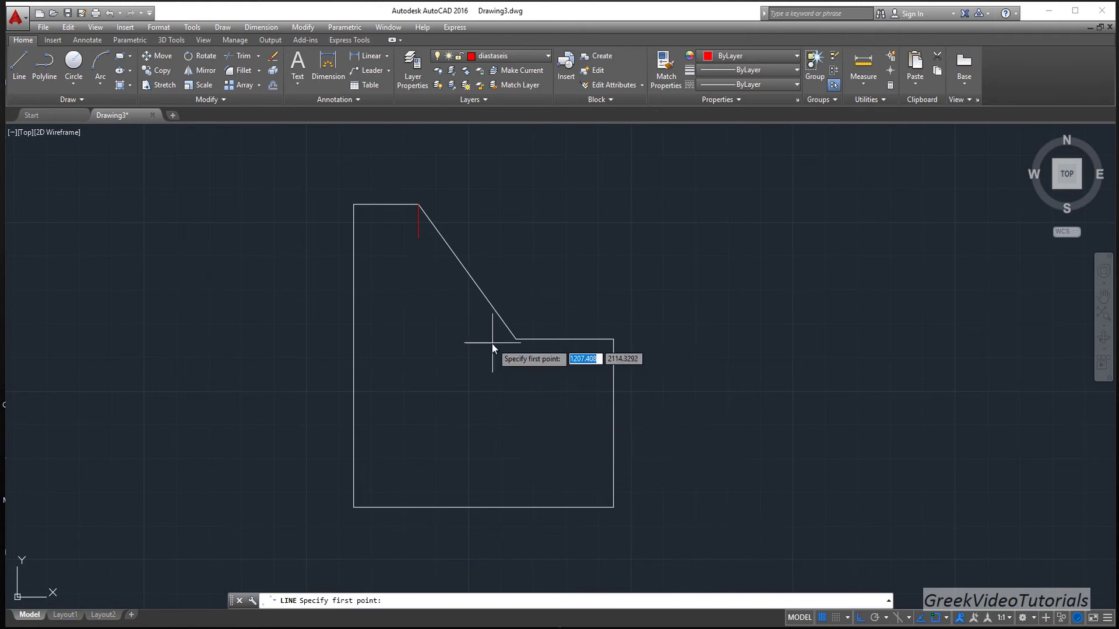
click(516, 339)
click(463, 344)
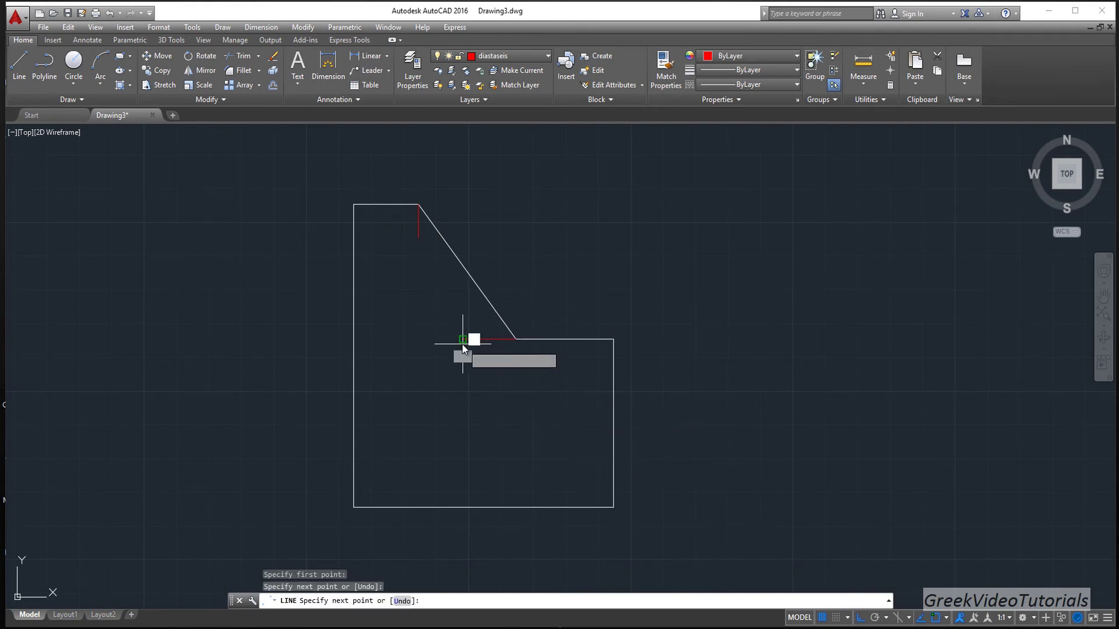
key(Escape)
click(261, 27)
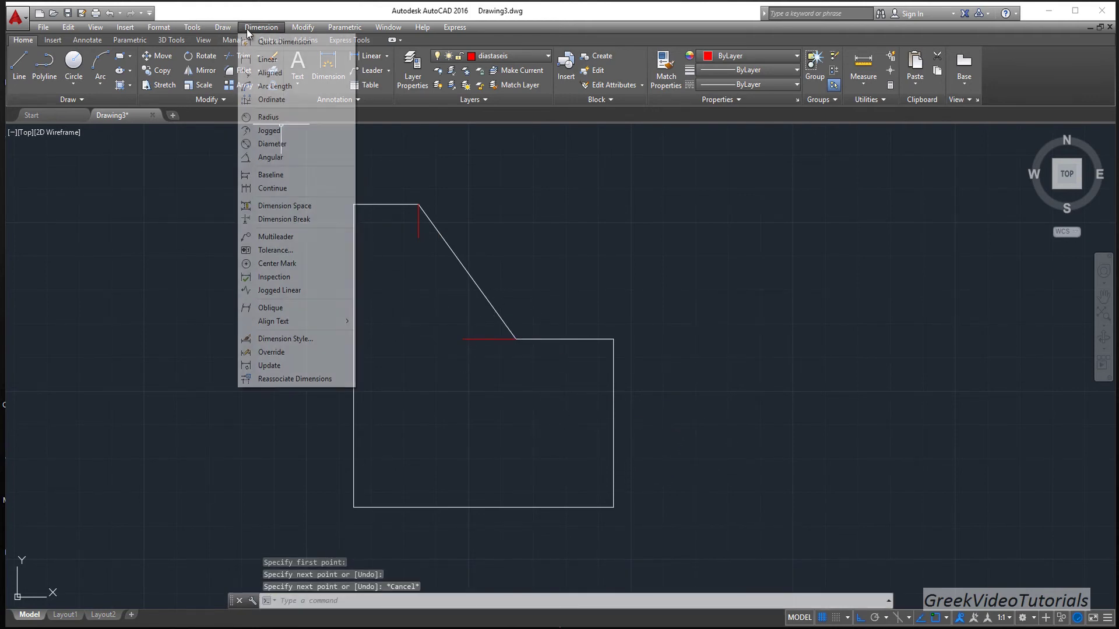
Add a linear dimension of 20 above the top edge.
click(268, 59)
click(354, 204)
click(418, 204)
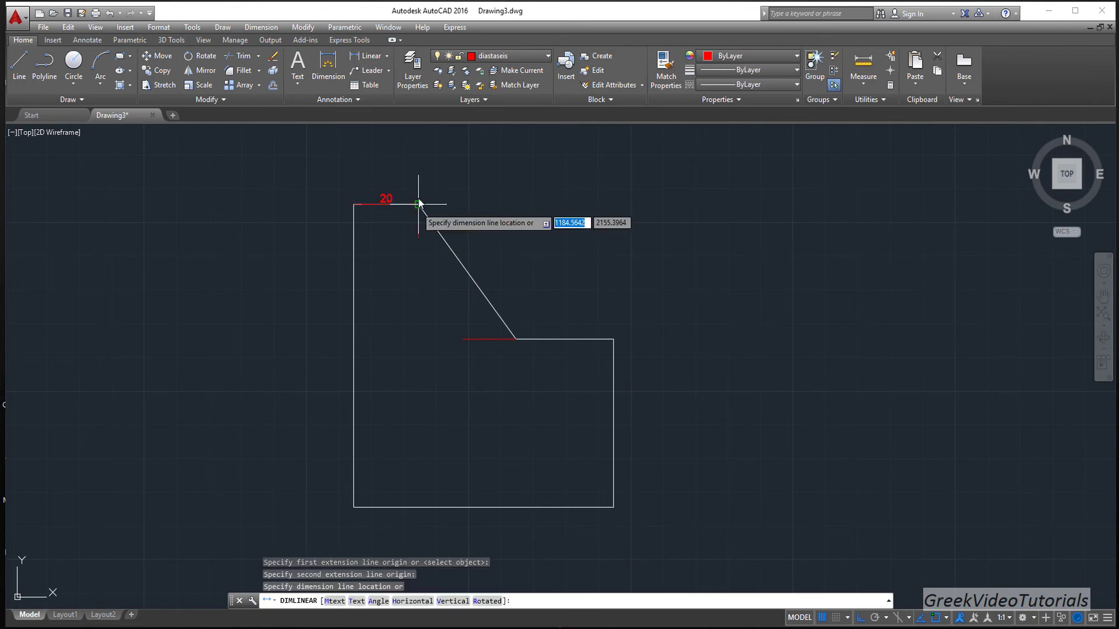
click(417, 166)
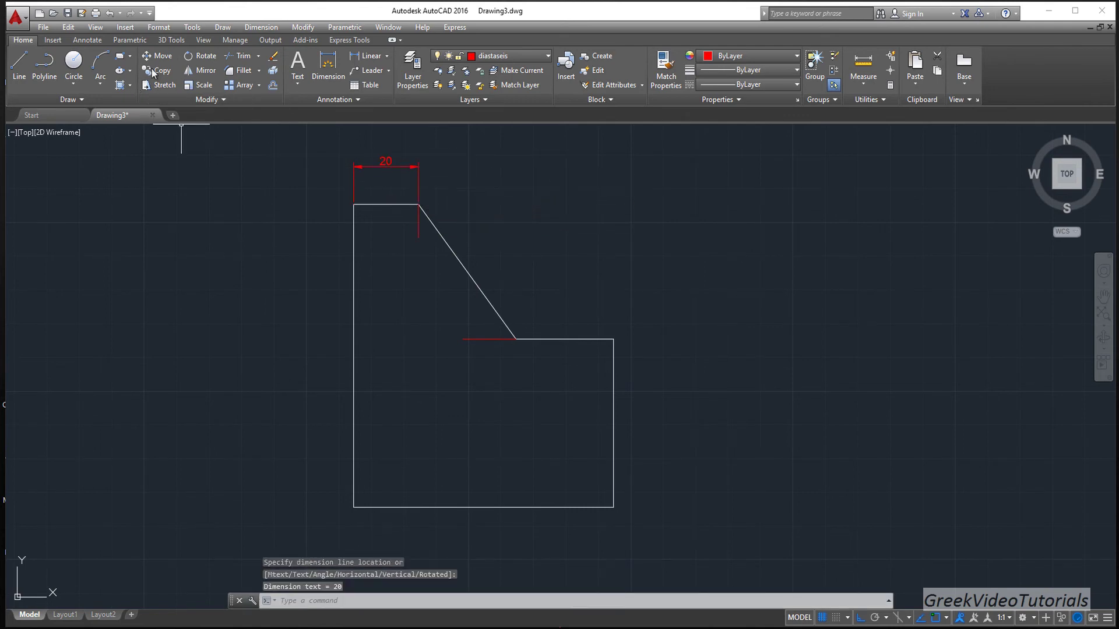
Place a 30 linear dimension along the ledge, then delete it as misplaced.
click(261, 29)
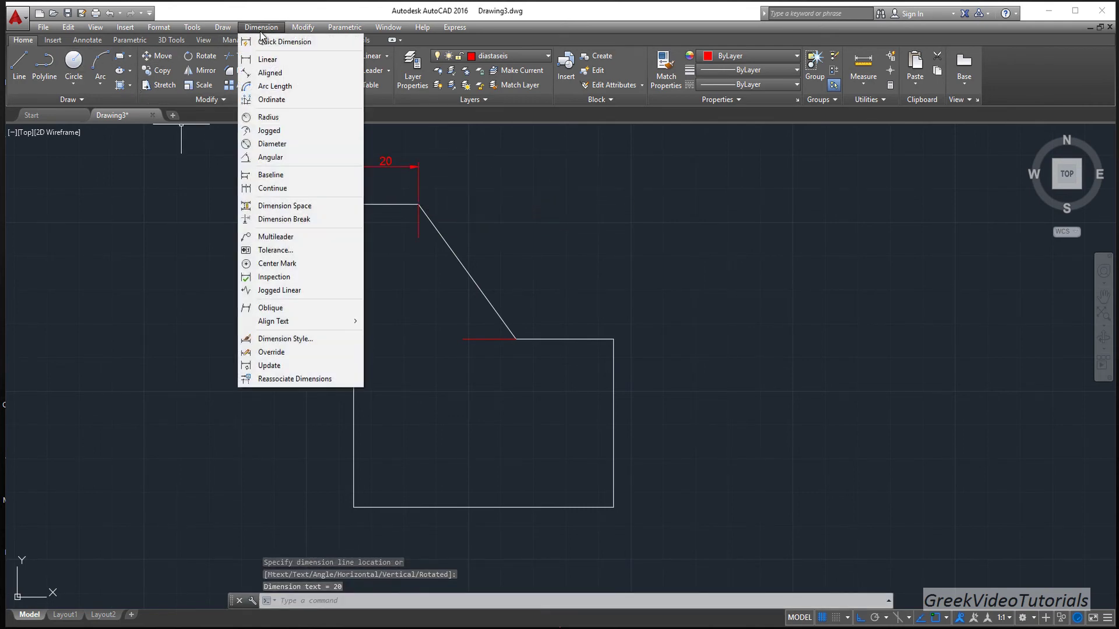
click(268, 59)
click(515, 339)
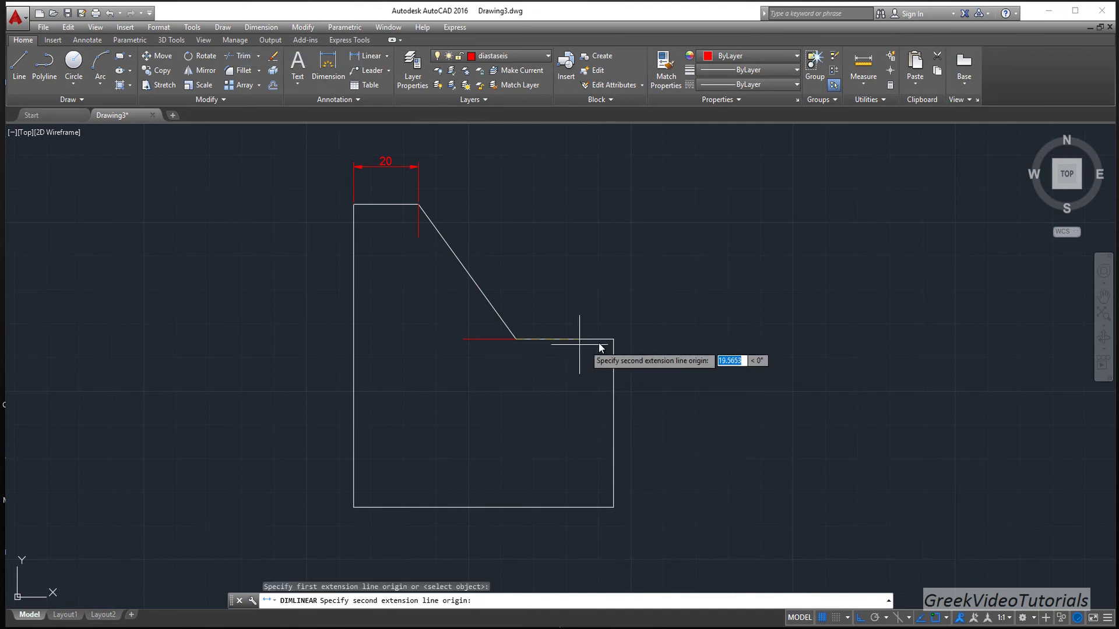
click(613, 340)
click(613, 367)
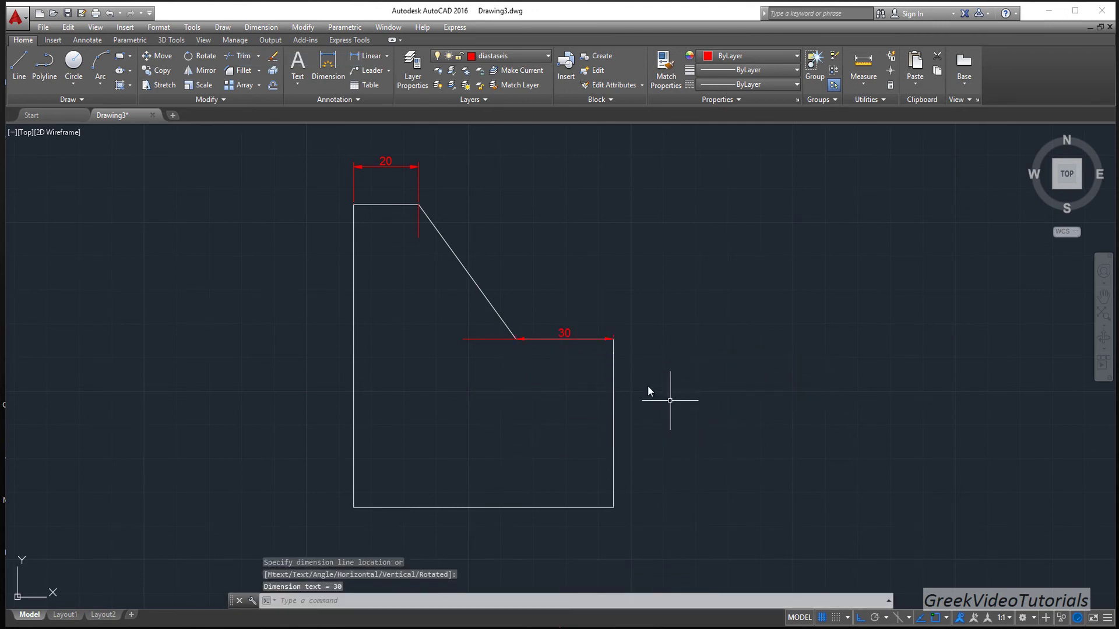
click(565, 336)
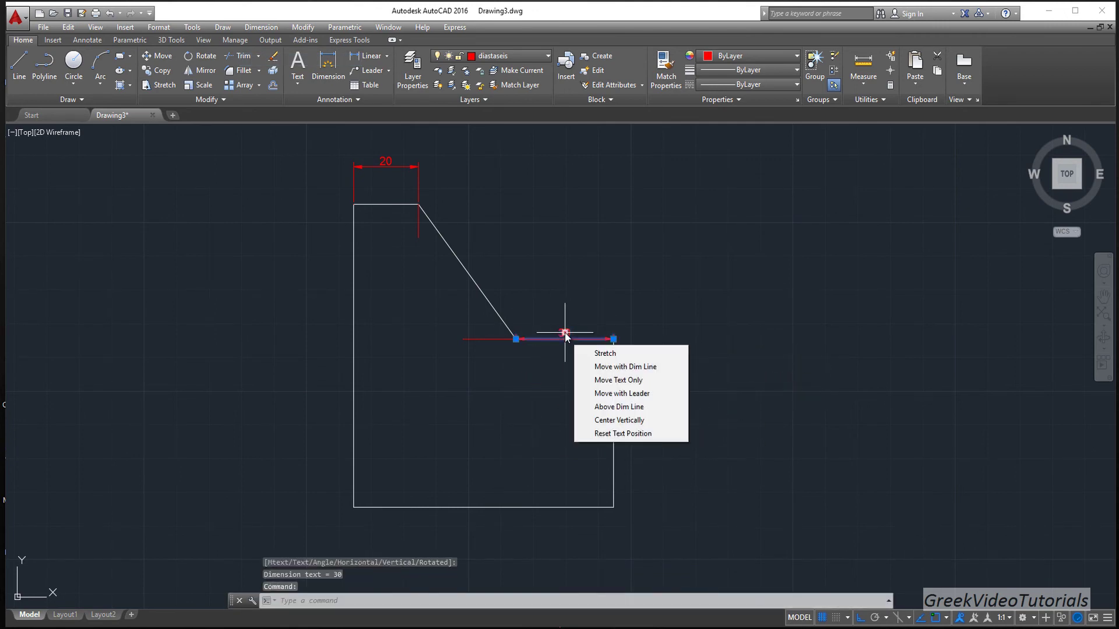
click(586, 296)
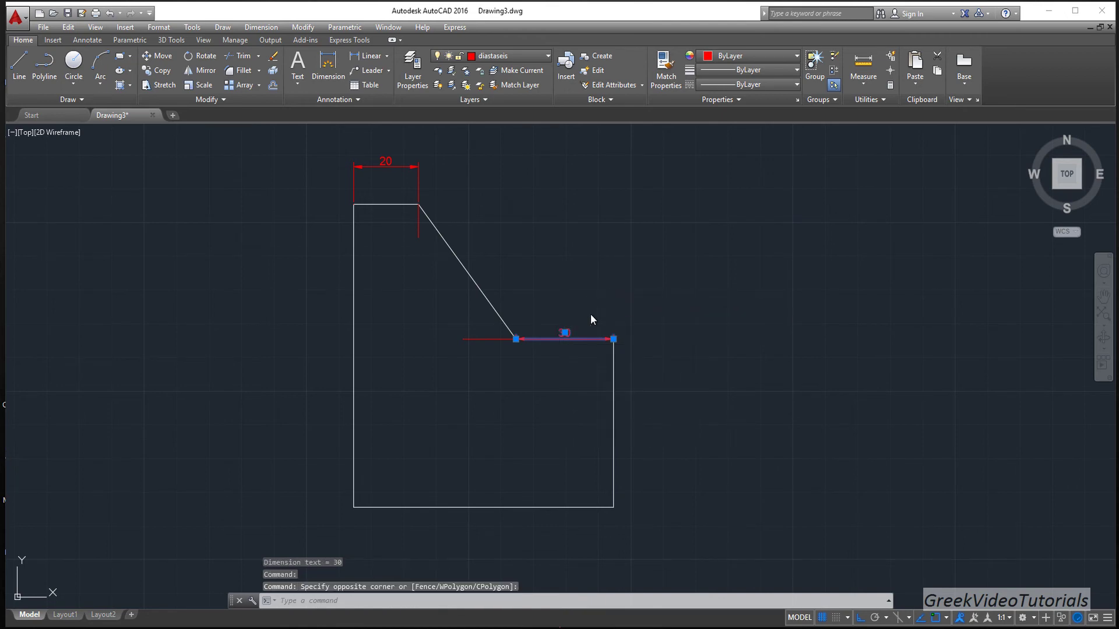
key(Delete)
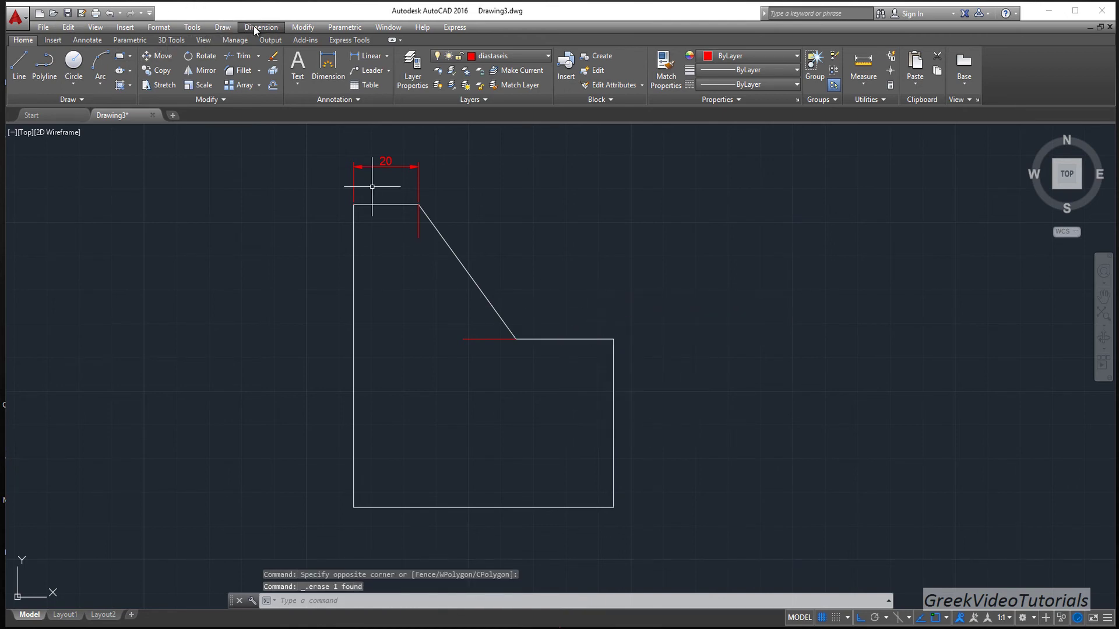
Re-dimension the ledge as 30 from the slant's lower end to the right corner, below it.
click(255, 28)
click(262, 57)
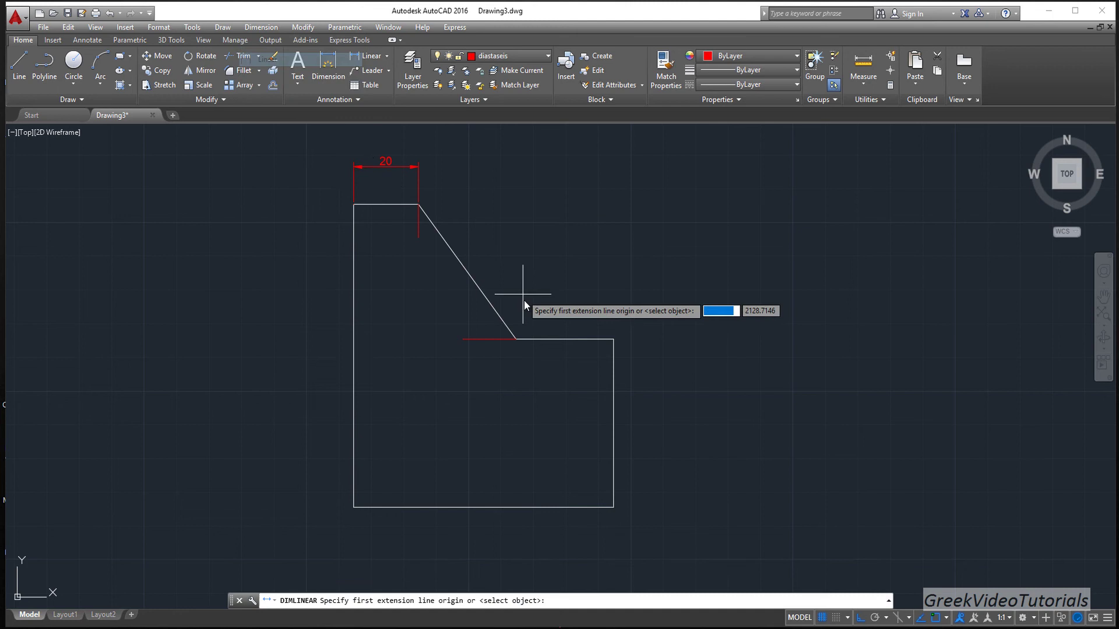
click(516, 340)
click(614, 339)
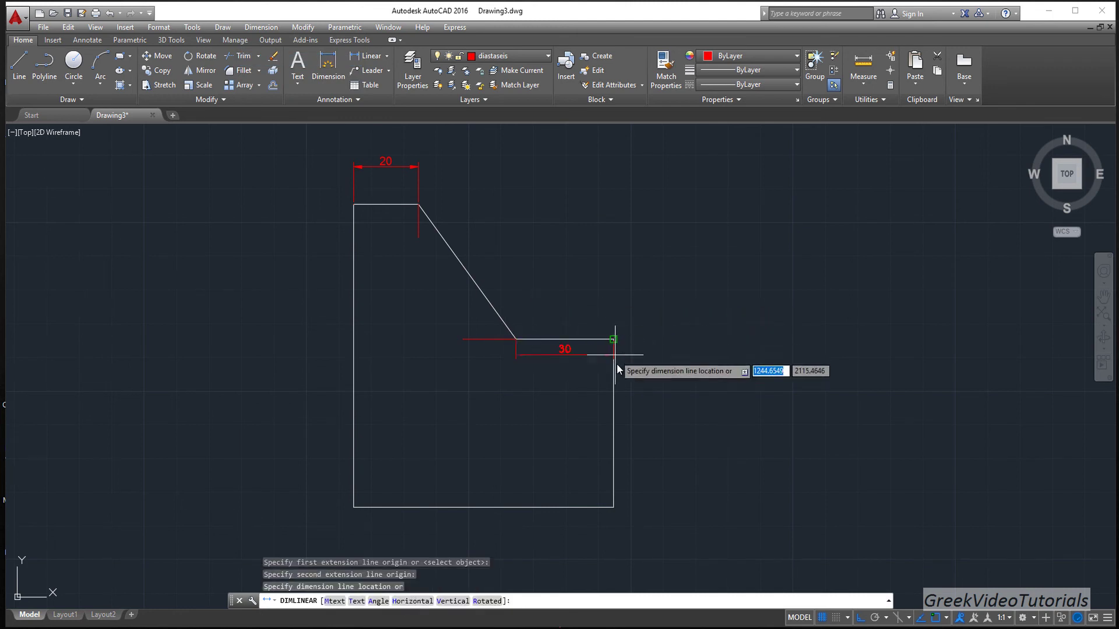
click(614, 383)
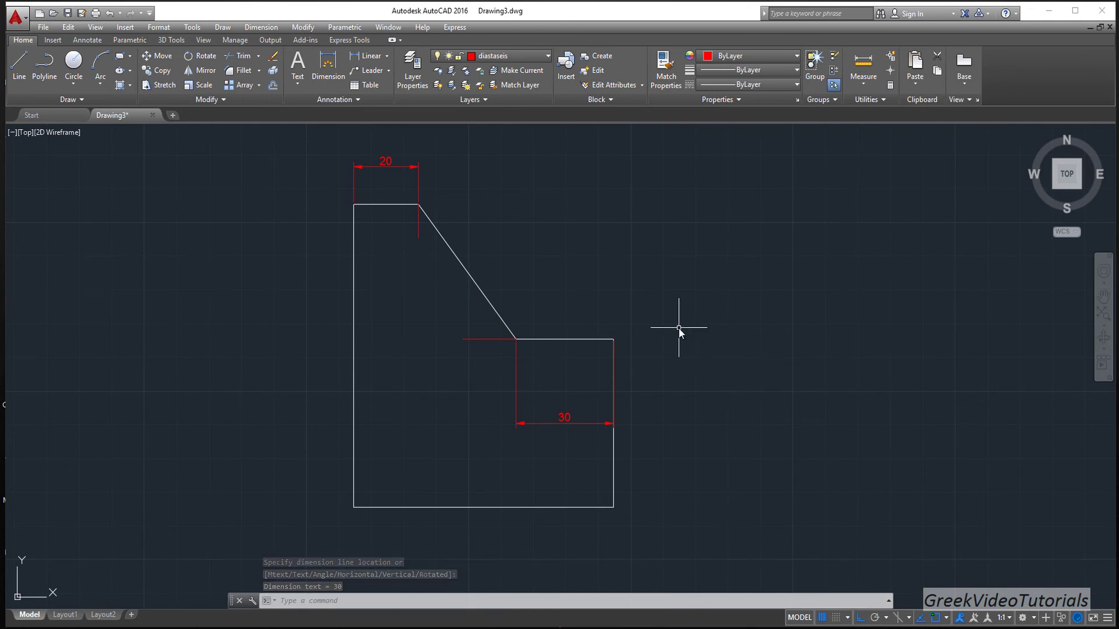
click(265, 27)
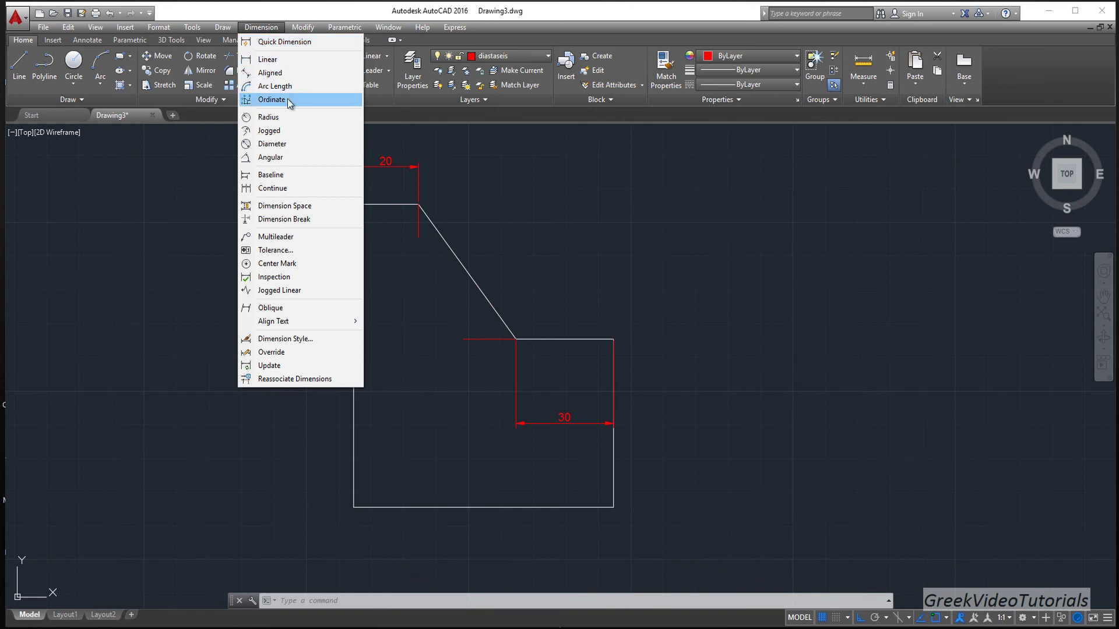
Add angular dimensions of 37° (helper line to slant) and 53° (slant to step line).
click(285, 157)
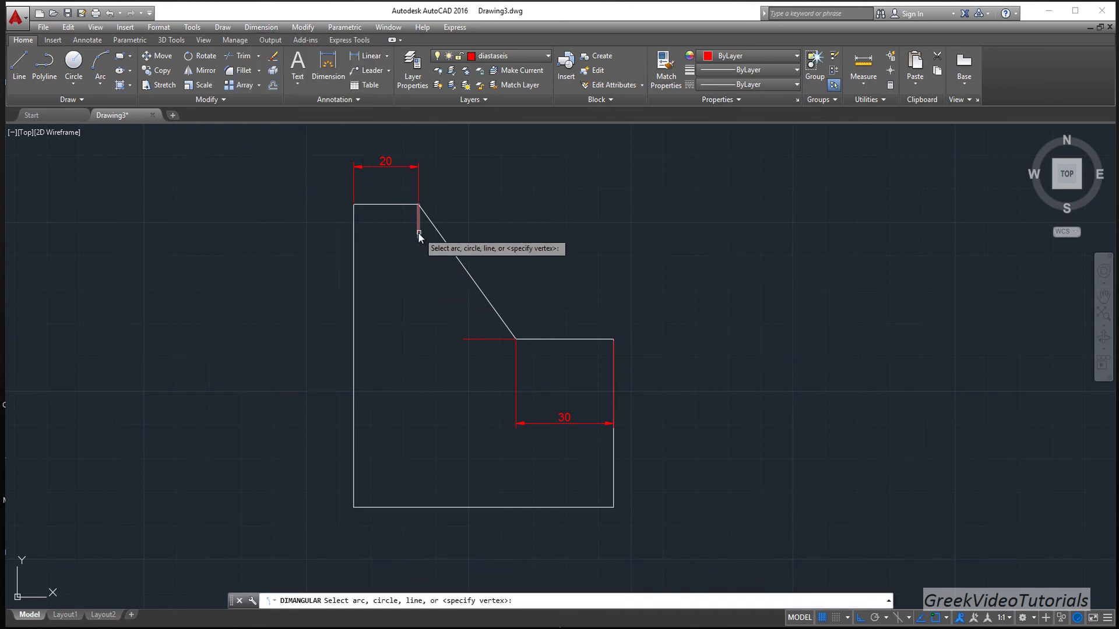
click(419, 232)
click(439, 233)
click(439, 260)
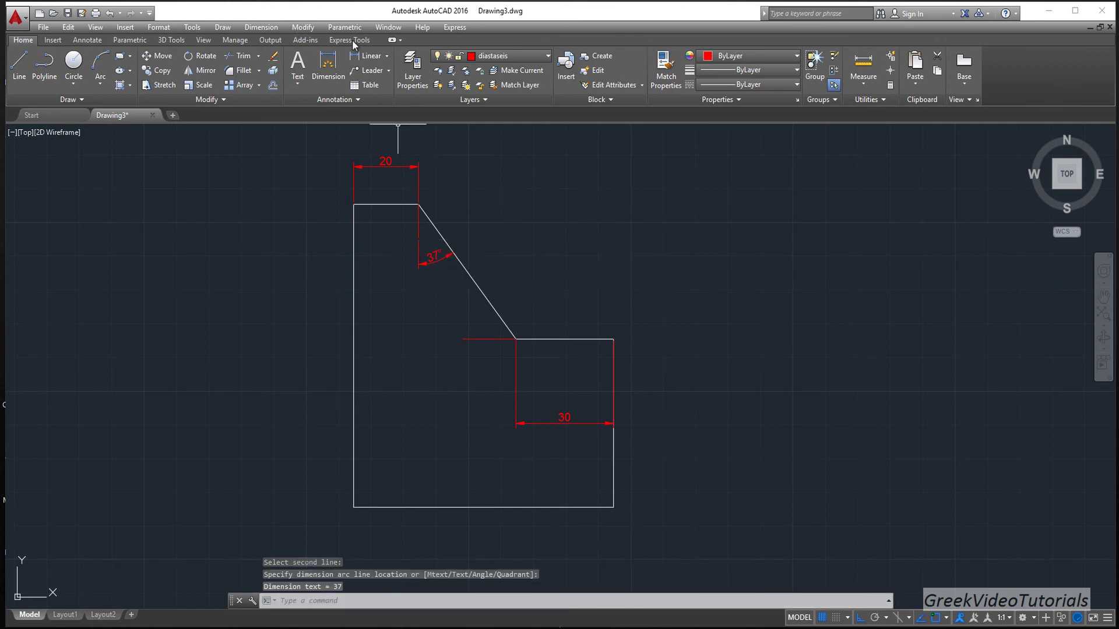
click(268, 26)
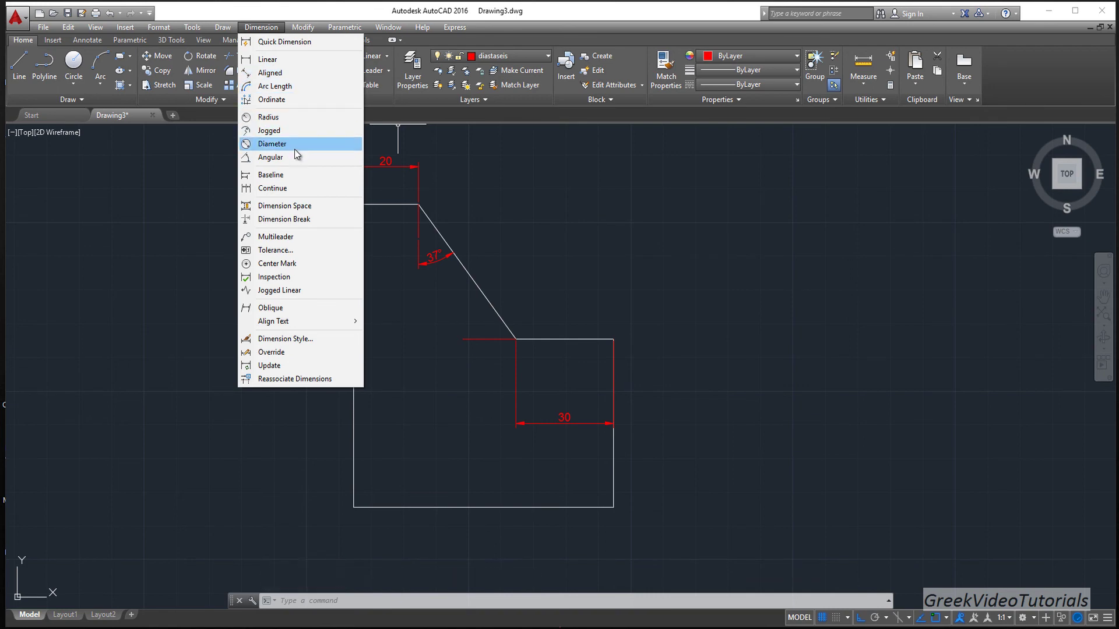
click(285, 162)
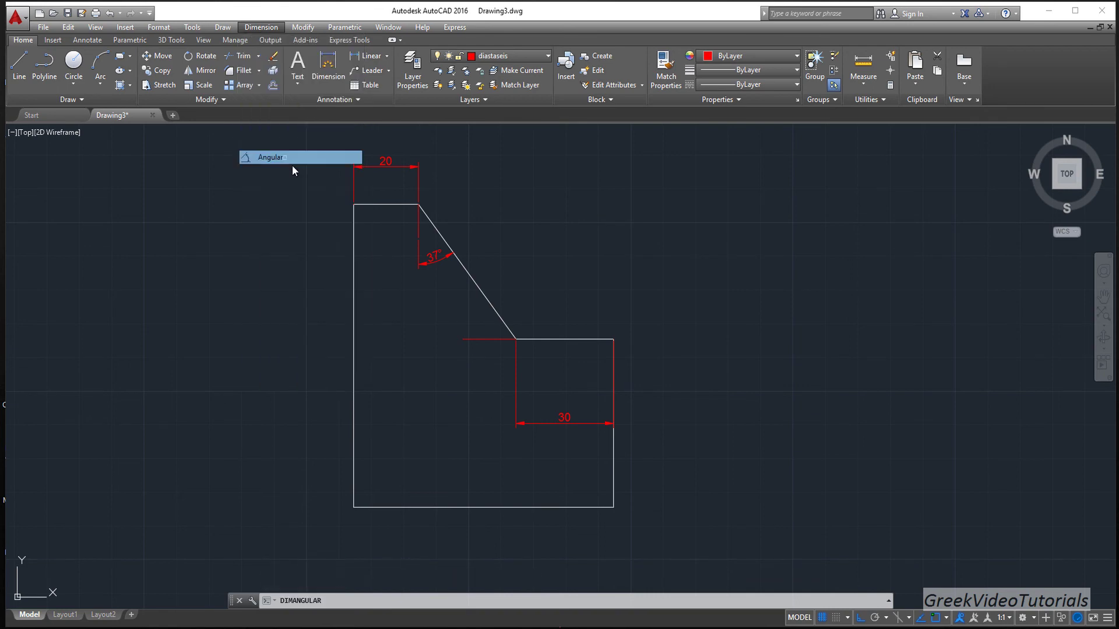
click(494, 306)
click(487, 339)
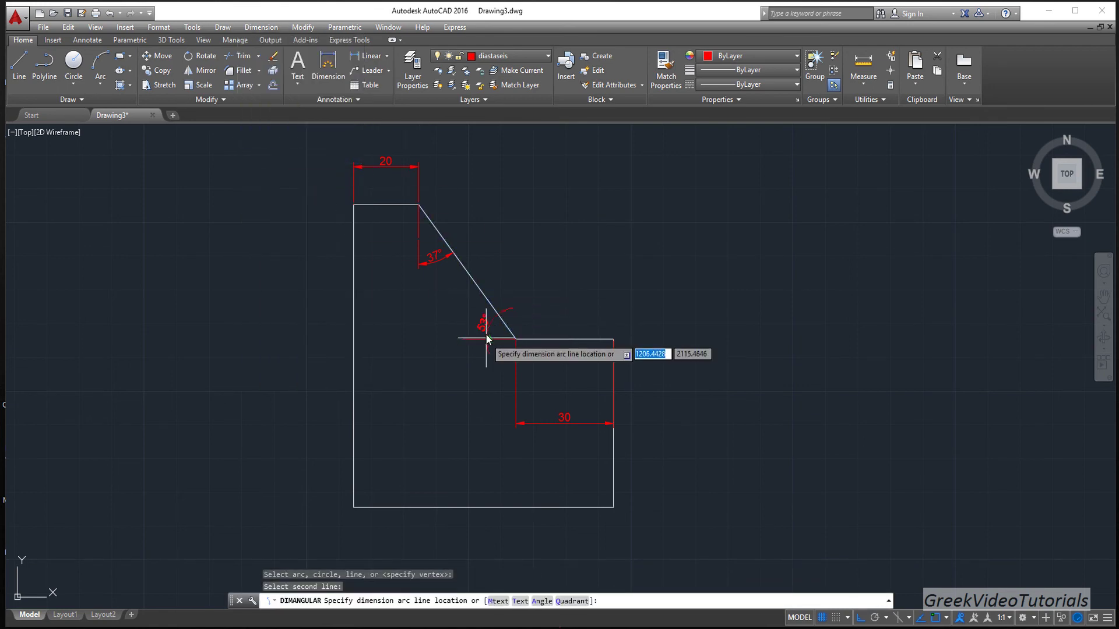
click(464, 313)
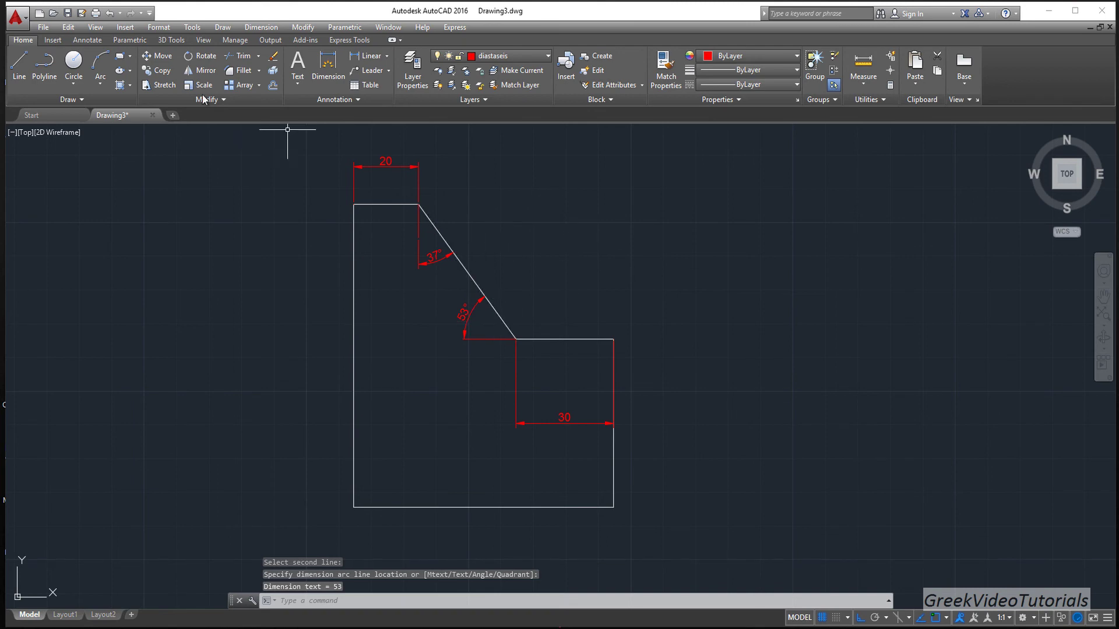
Add an aligned 50 dimension parallel to the slanted edge.
click(259, 26)
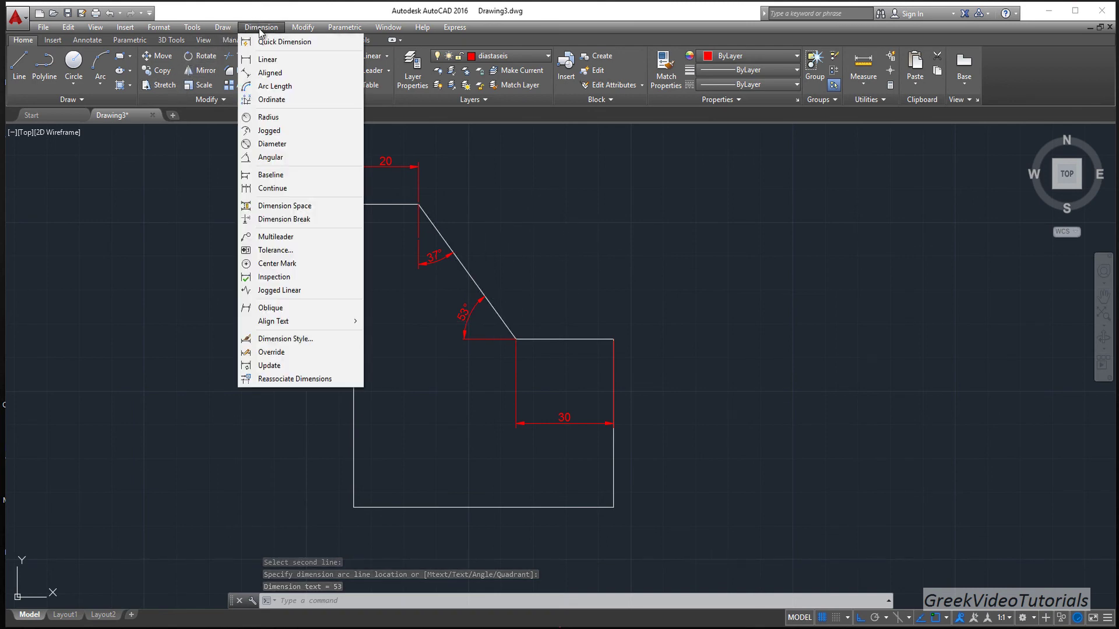
click(284, 73)
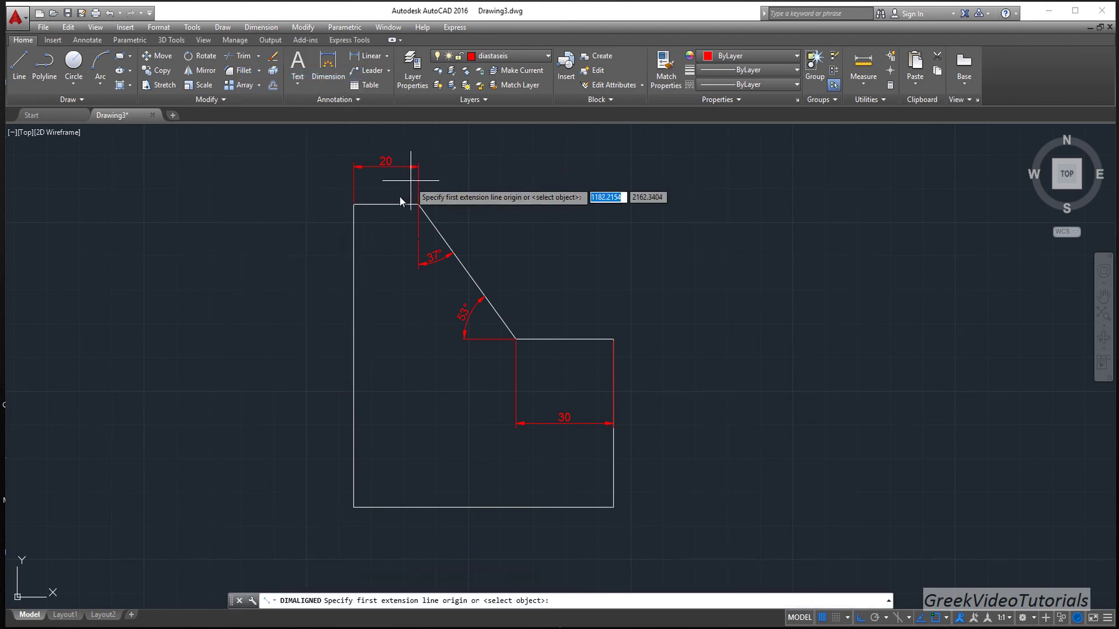
click(419, 205)
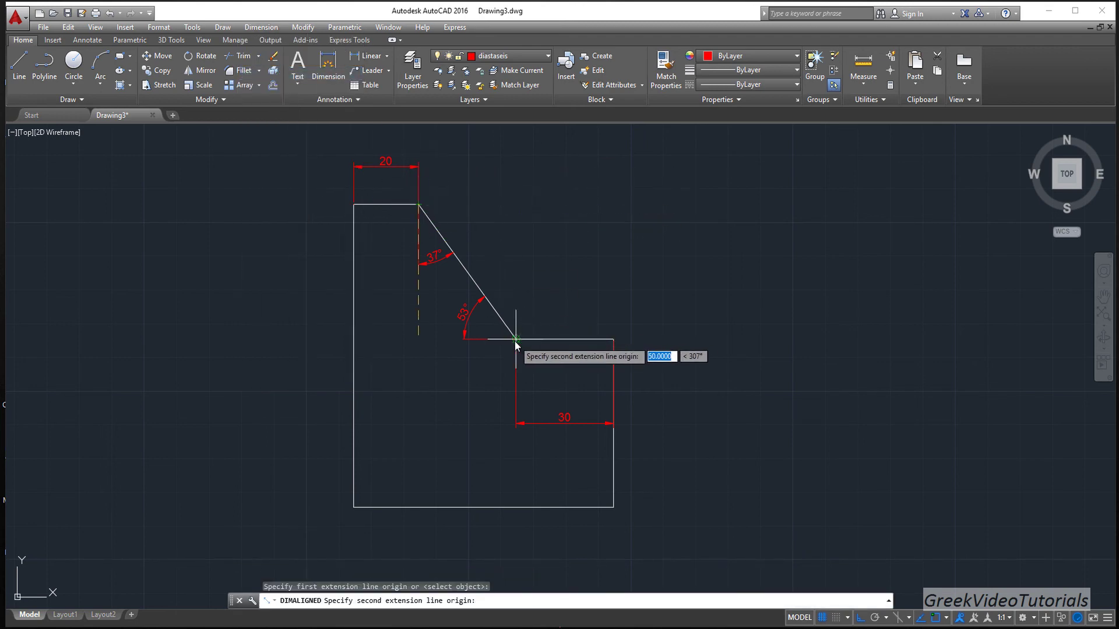
click(516, 338)
click(553, 314)
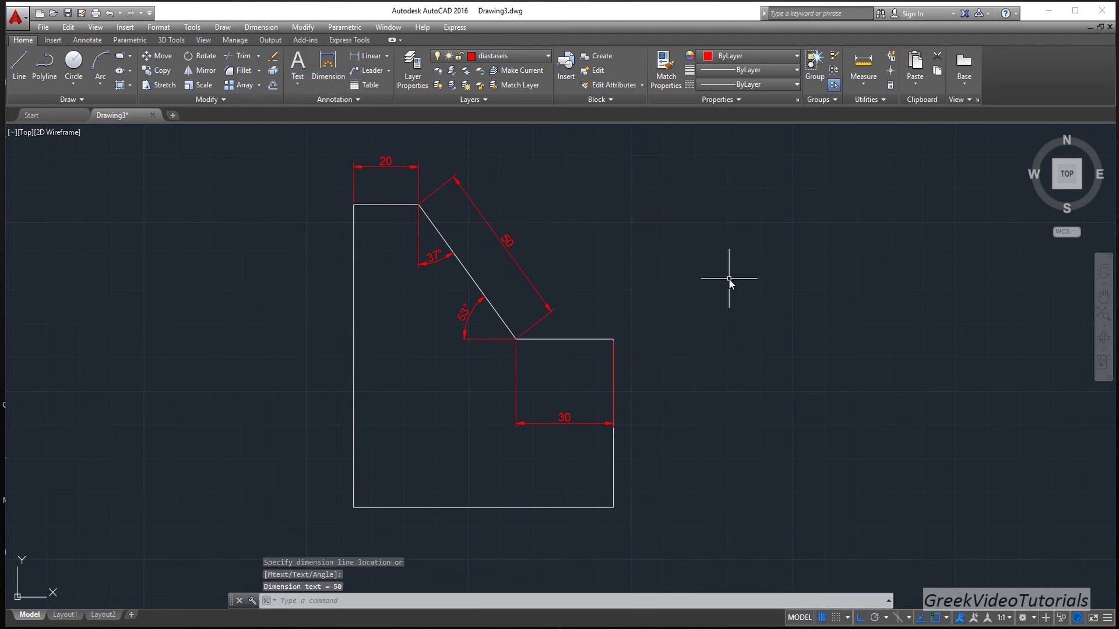
Add a linear 80,09 dimension between the two bottom corners, below the profile.
scroll(518, 492, down, 2)
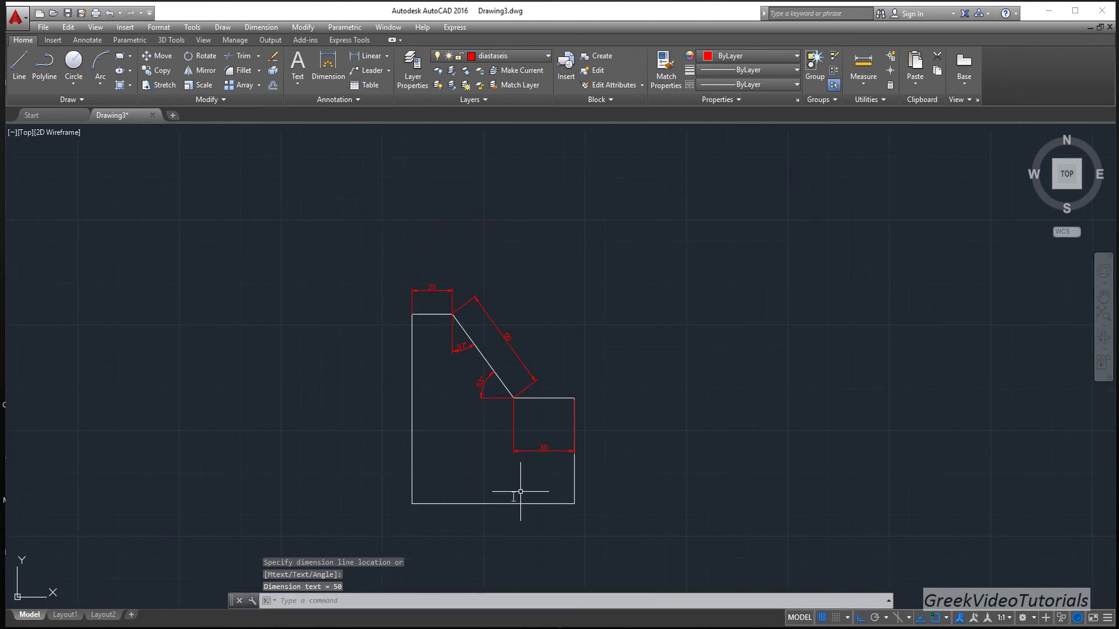
scroll(682, 386, up, 2)
mouse_move(658, 386)
middle_down()
mouse_move(711, 319)
mouse_move(725, 260)
middle_up()
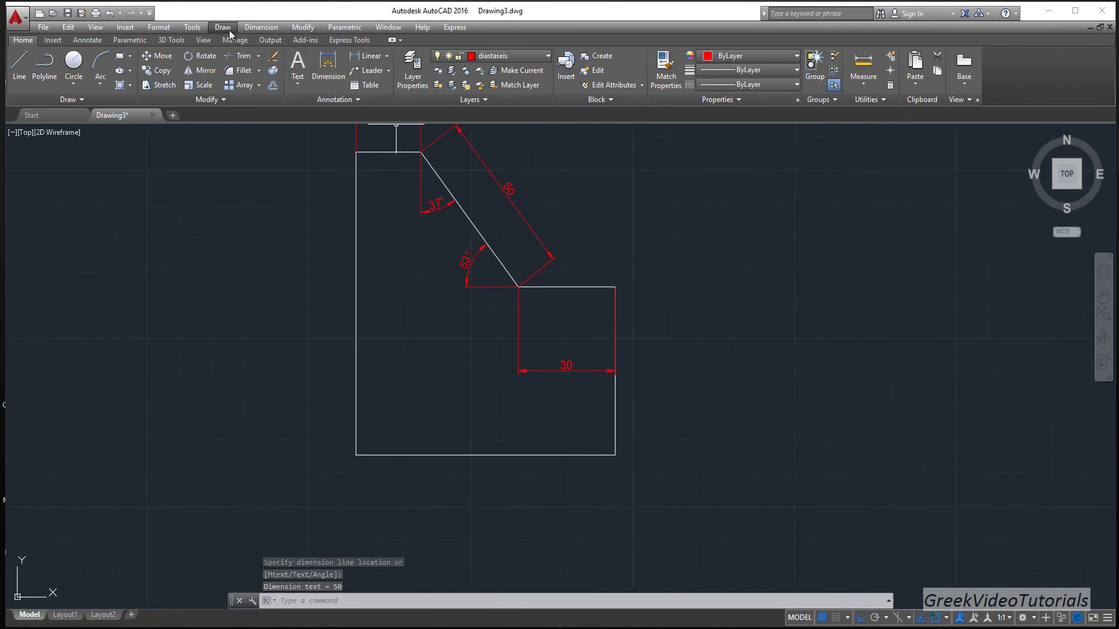
click(261, 27)
click(263, 59)
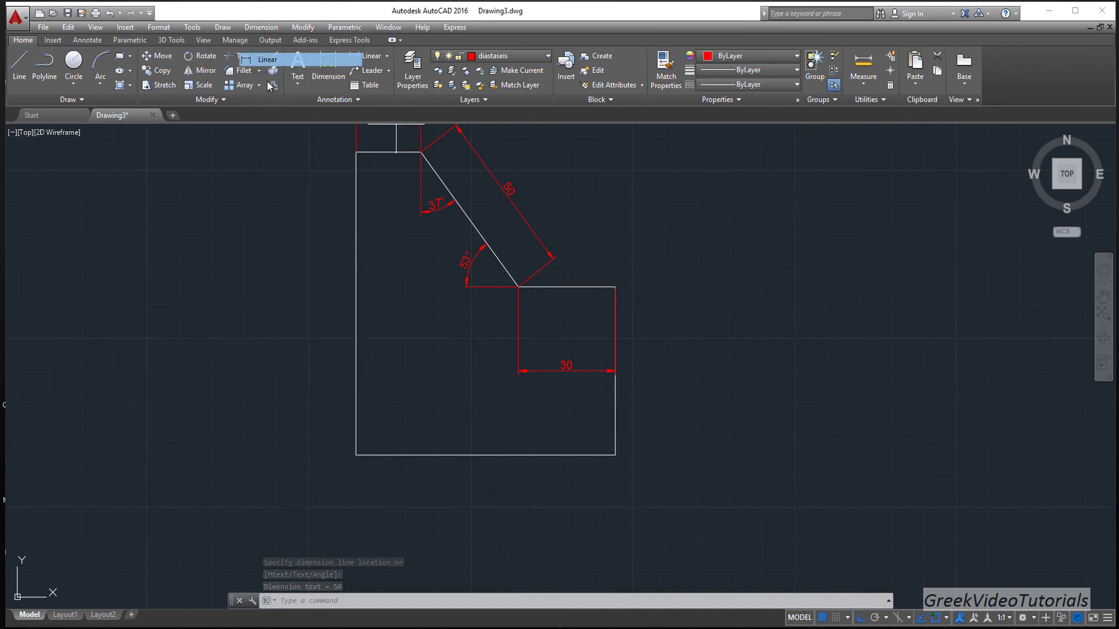
click(356, 455)
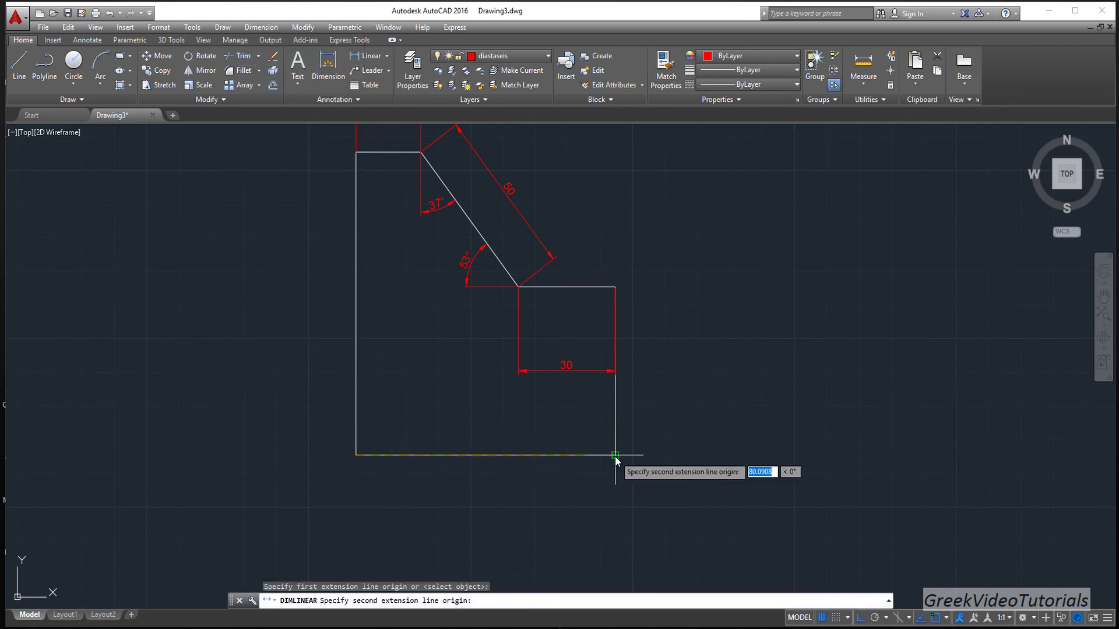
click(615, 455)
click(618, 493)
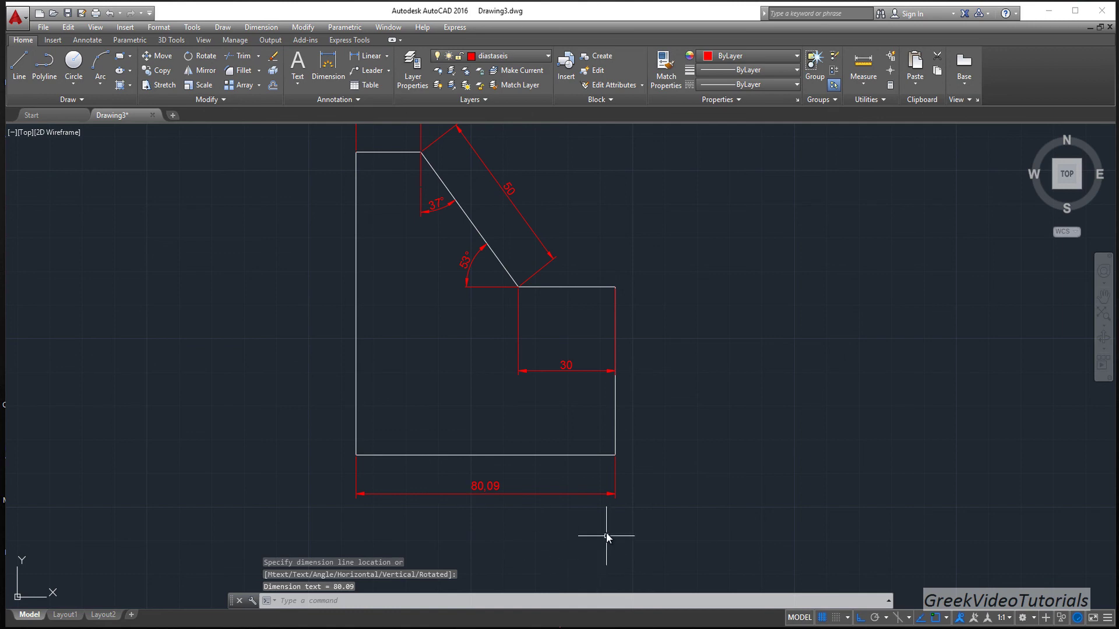
Zoom out and pan to centre the profile with its red 20, 30, 37°, 53°, 50, 80.09 dimensions.
scroll(664, 206, down, 2)
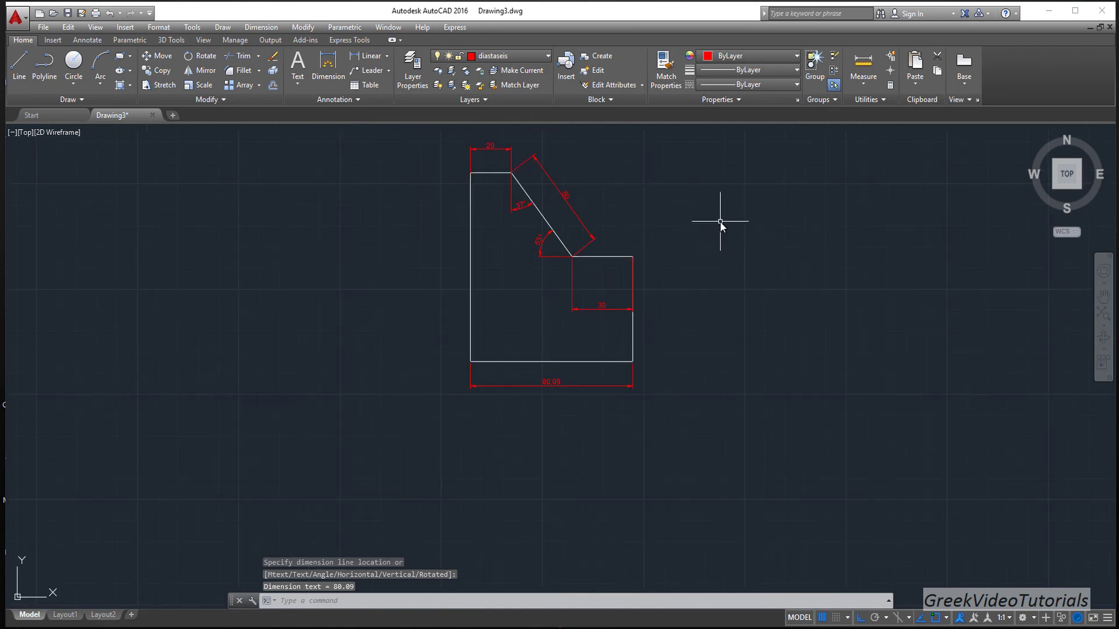
scroll(720, 222, up, 1)
scroll(714, 219, down, 1)
middle_drag(700, 215, 665, 285)
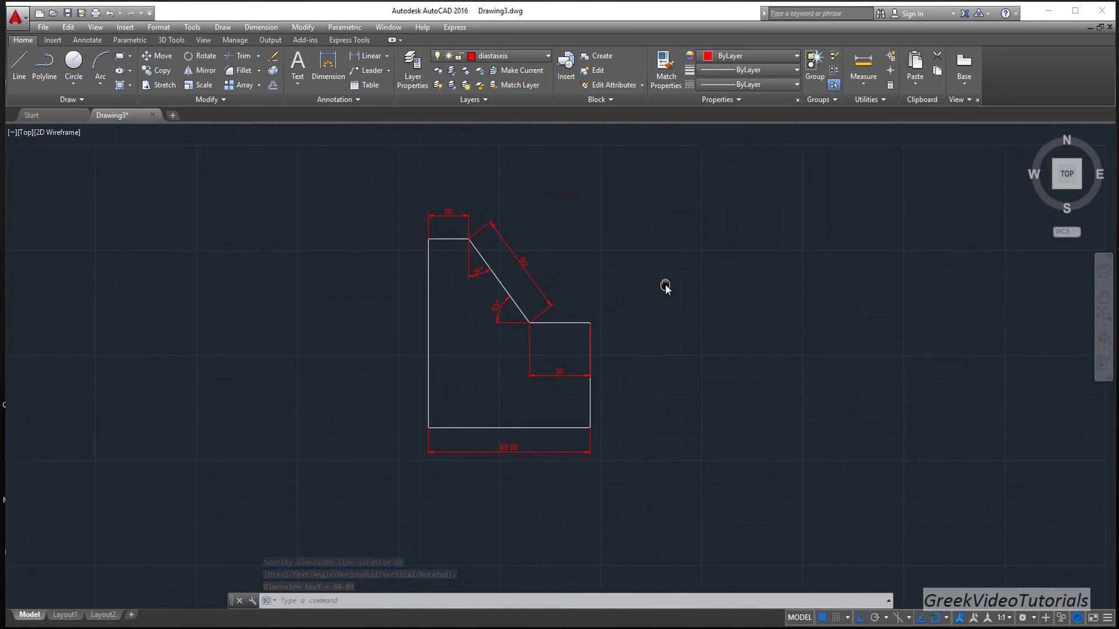